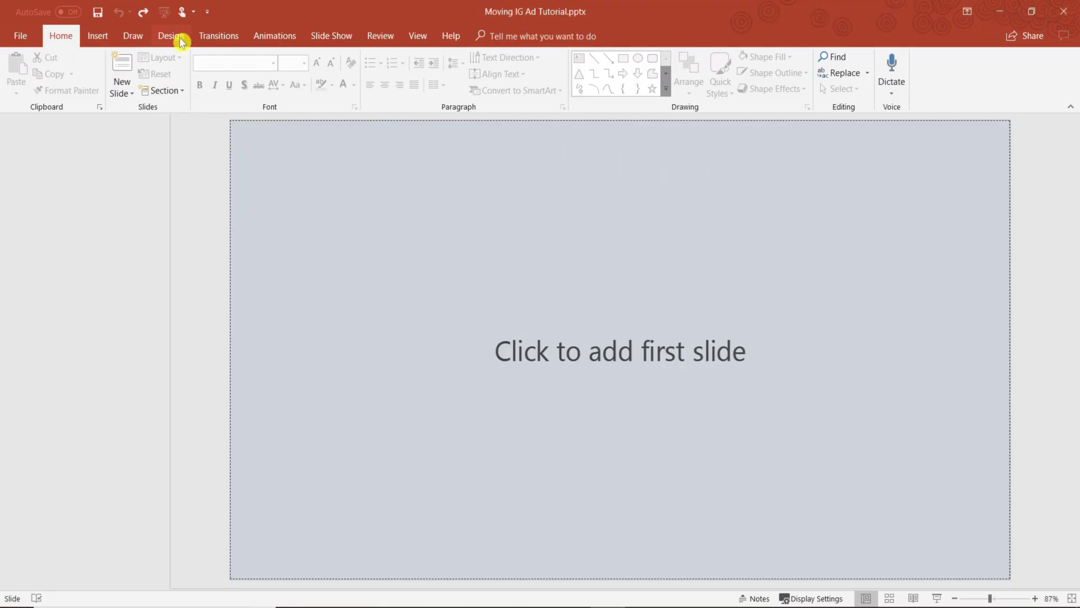
Check the Design tab's slide size choices and leave them unchanged.
left_click(178, 39)
left_click(902, 89)
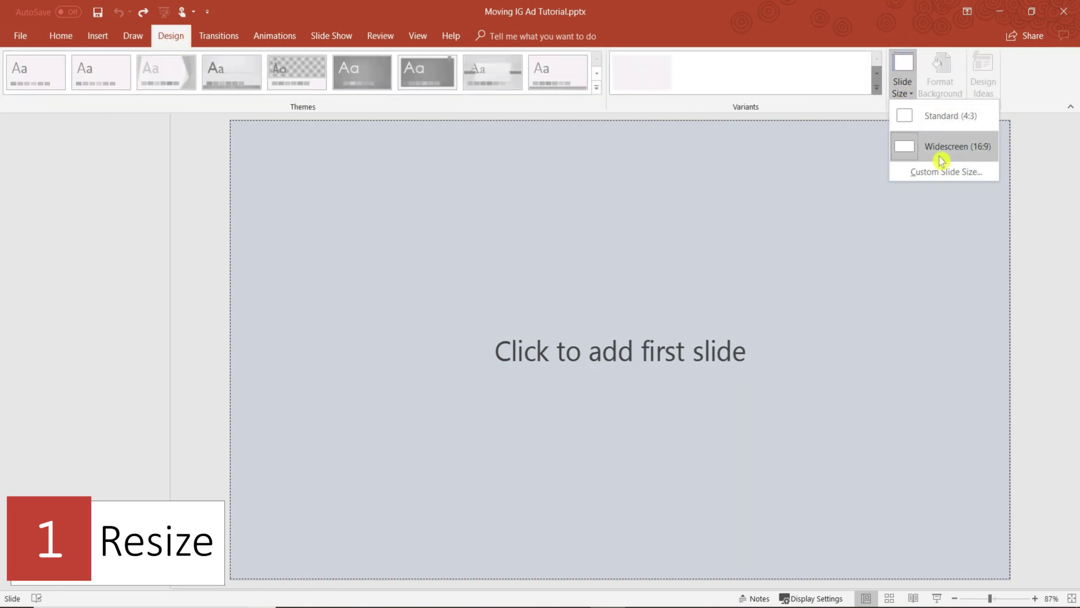
left_click(964, 218)
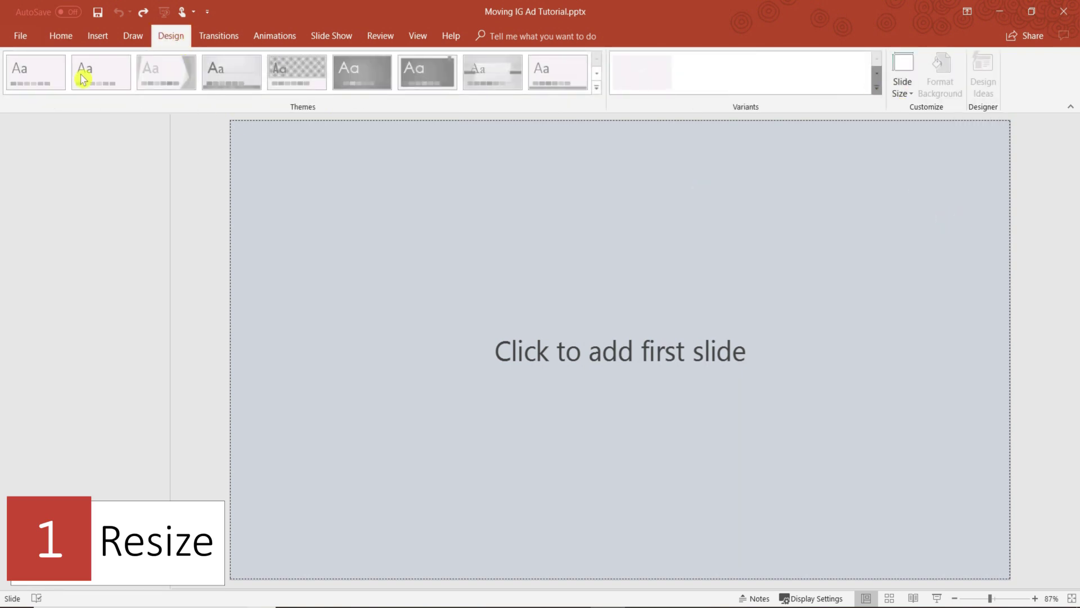
left_click(60, 36)
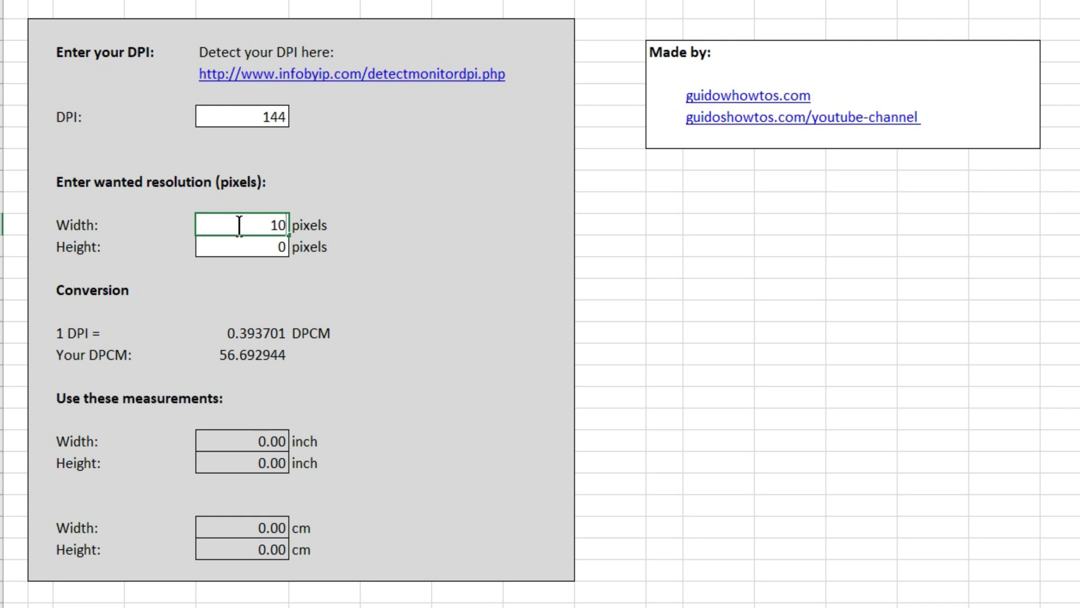
Enter 1080 × 1080 pixels in the DPI converter, giving 7.50 × 7.50 inches.
left_click(247, 245)
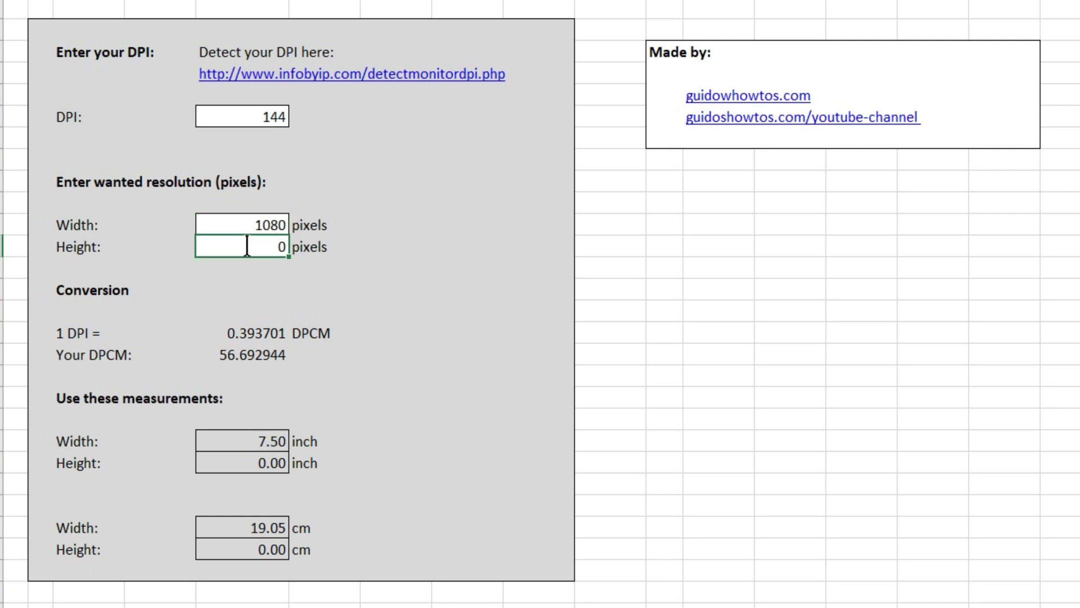
type("1080")
key("Return")
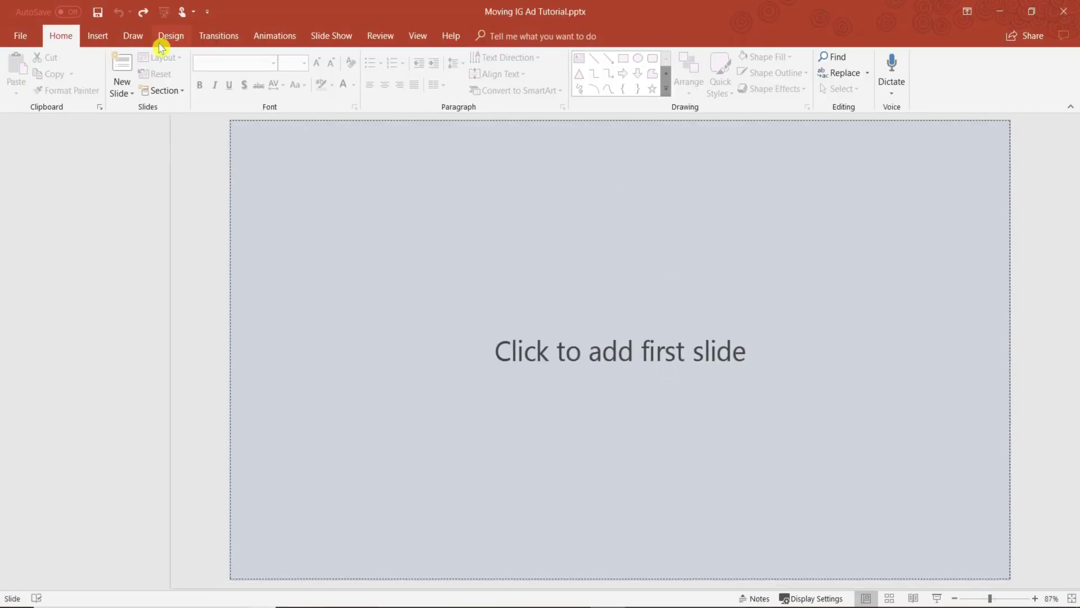
Set a custom 7.5 × 7.5 inch slide size with Maximize, then add the first slide.
left_click(166, 37)
left_click(899, 95)
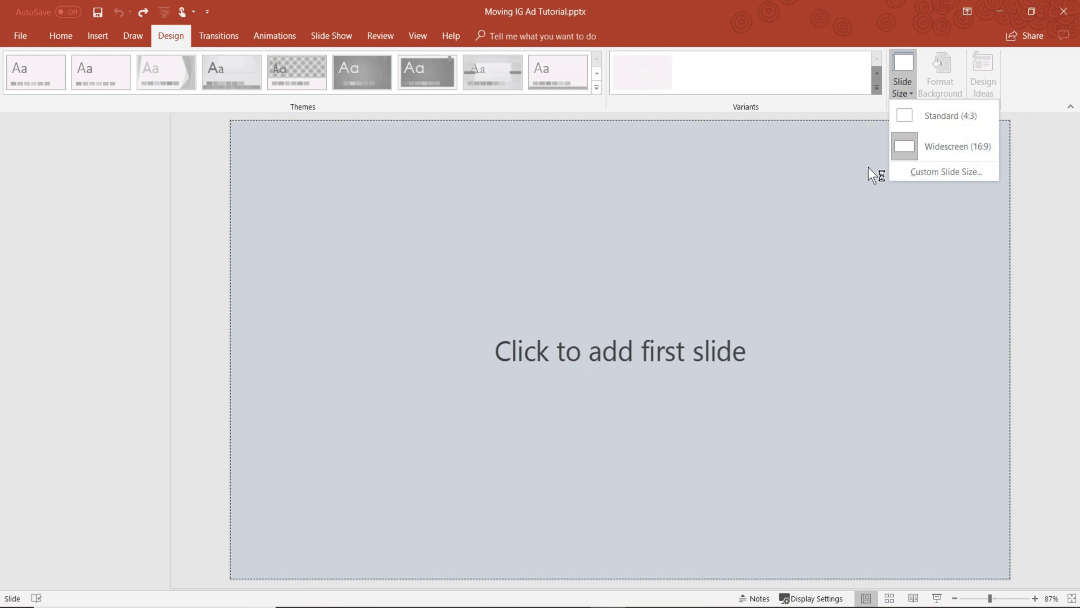
left_click(953, 175)
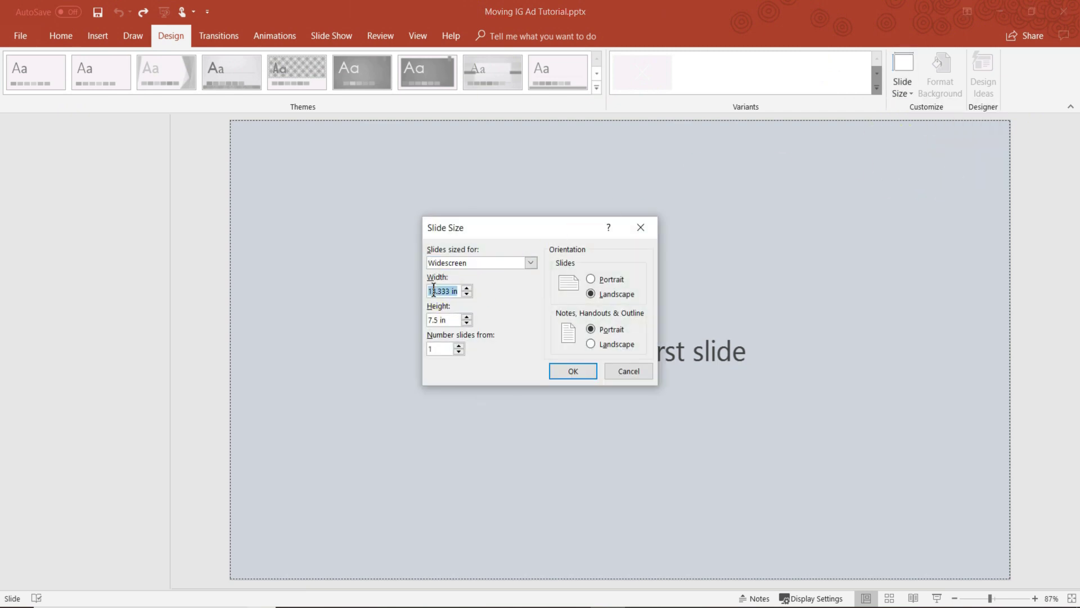
type("7.5")
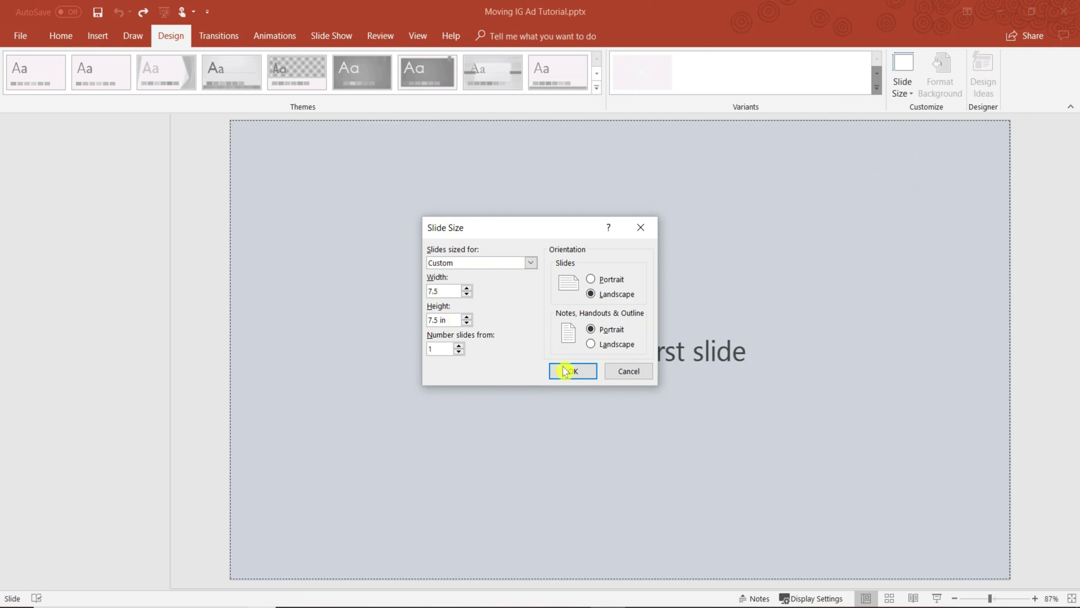
left_click(568, 372)
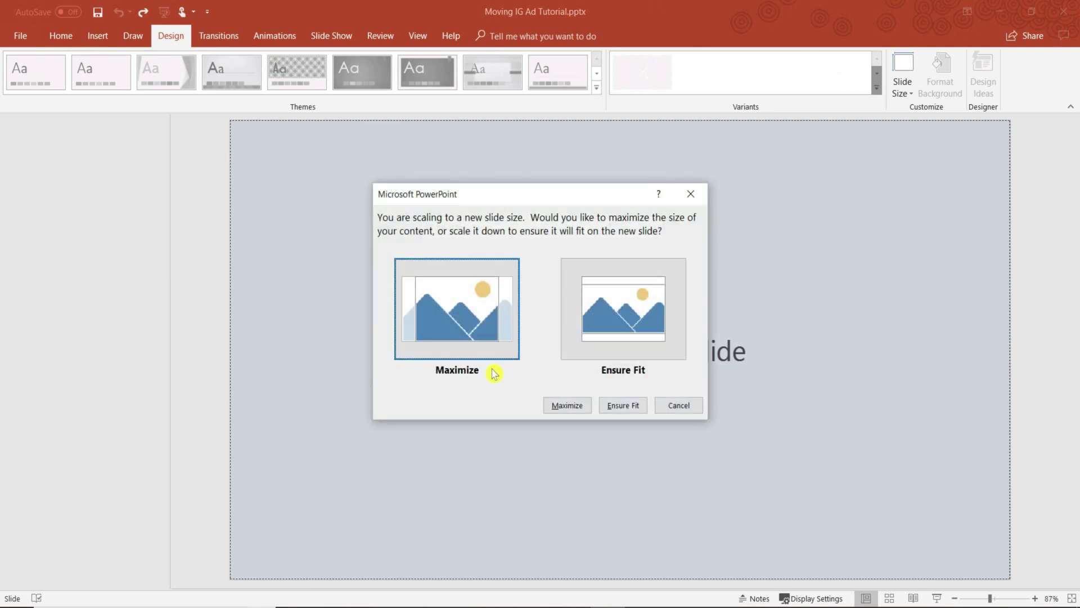
left_click(567, 407)
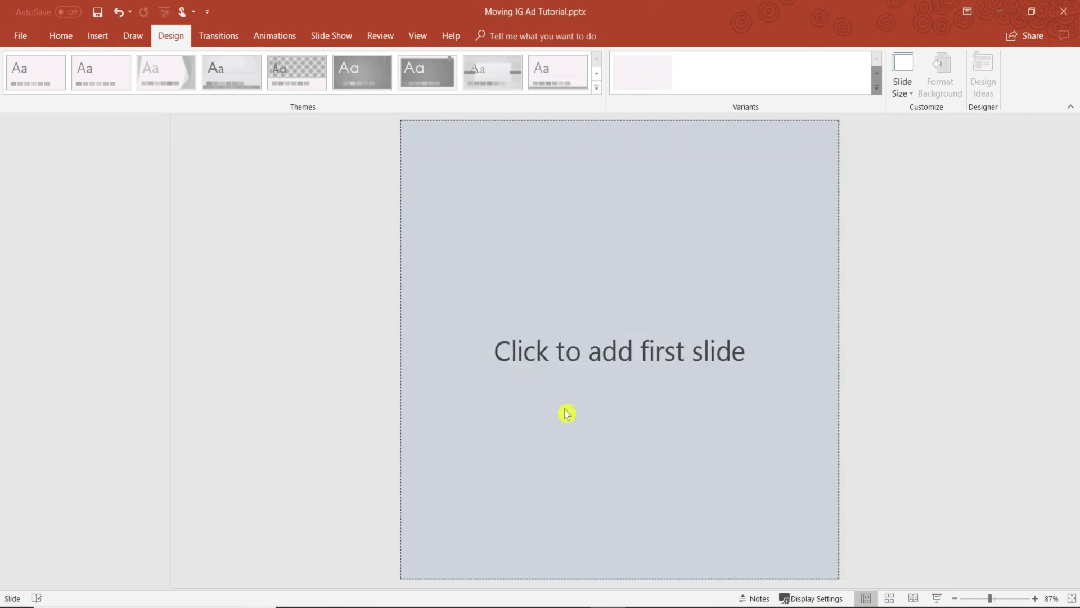
left_click(559, 326)
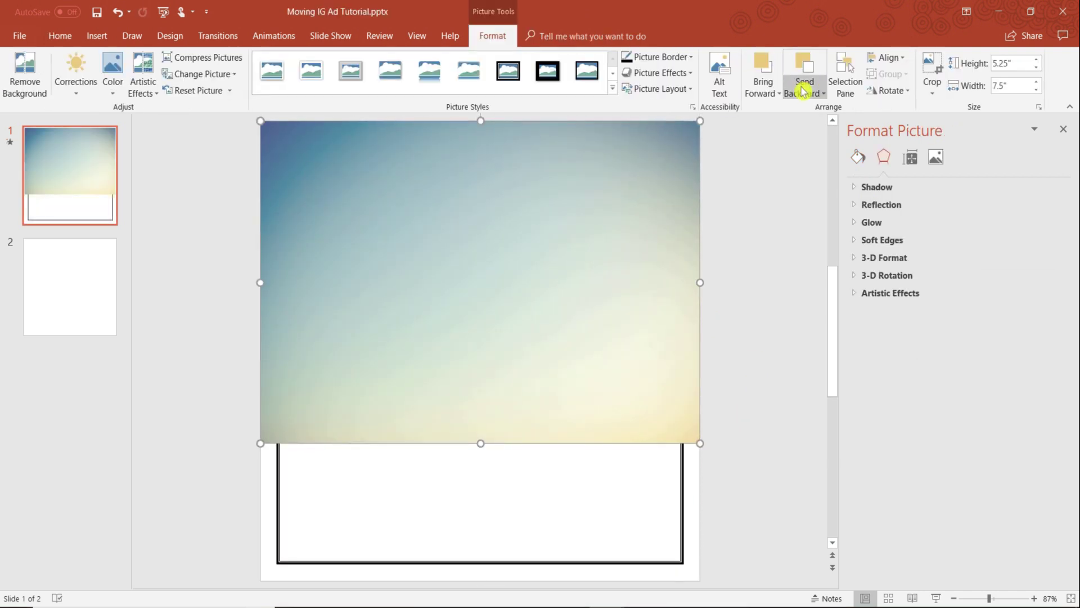
Send the gradient picture behind the black frame, then paste the palm leaves at lower right.
left_click(806, 85)
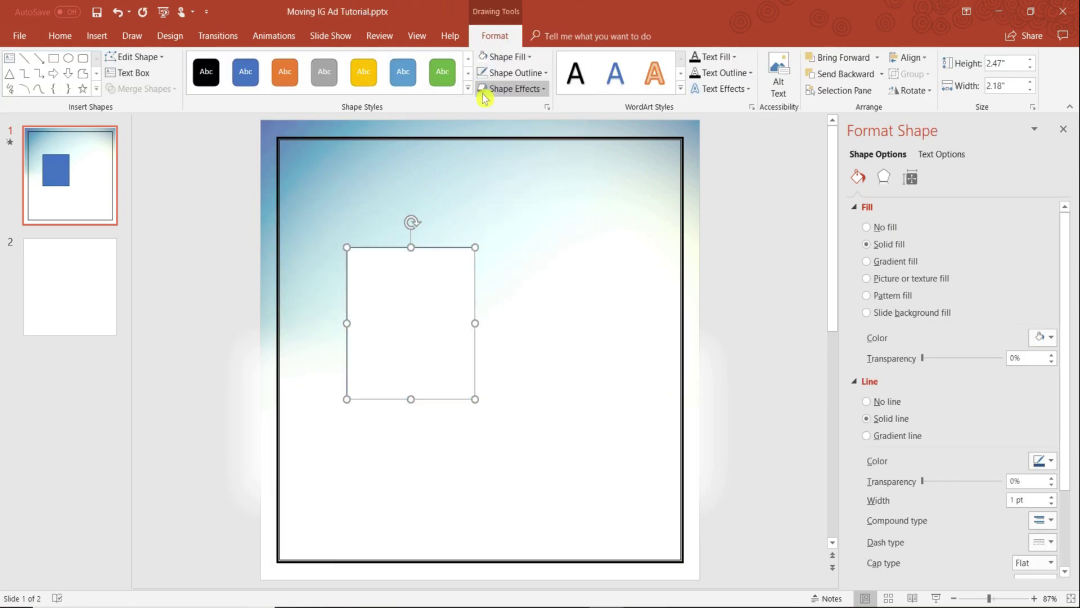
left_click_drag(411, 321, 620, 448)
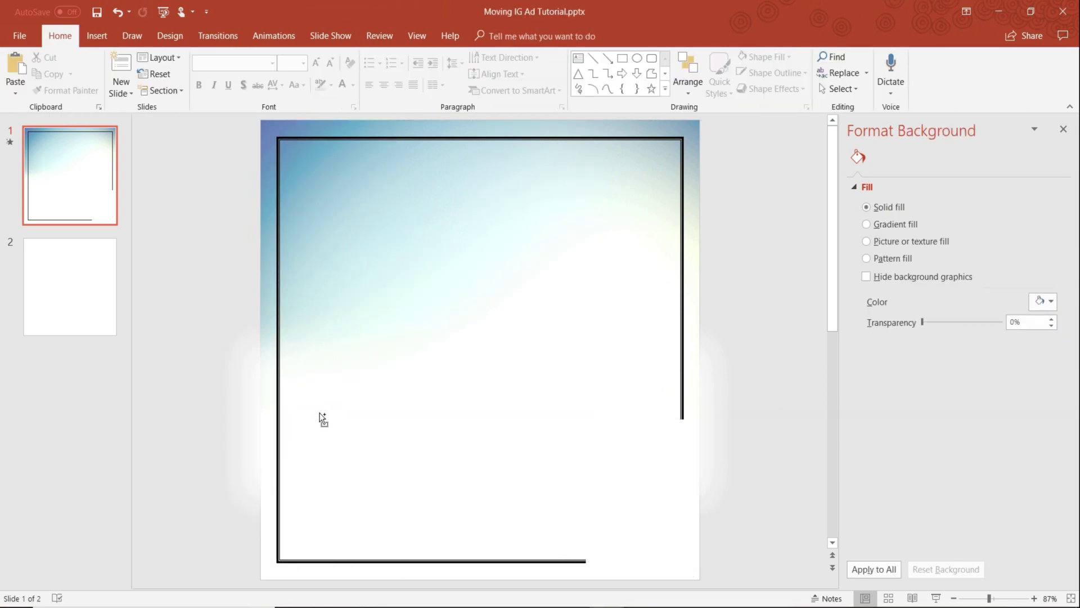
key("ctrl+v")
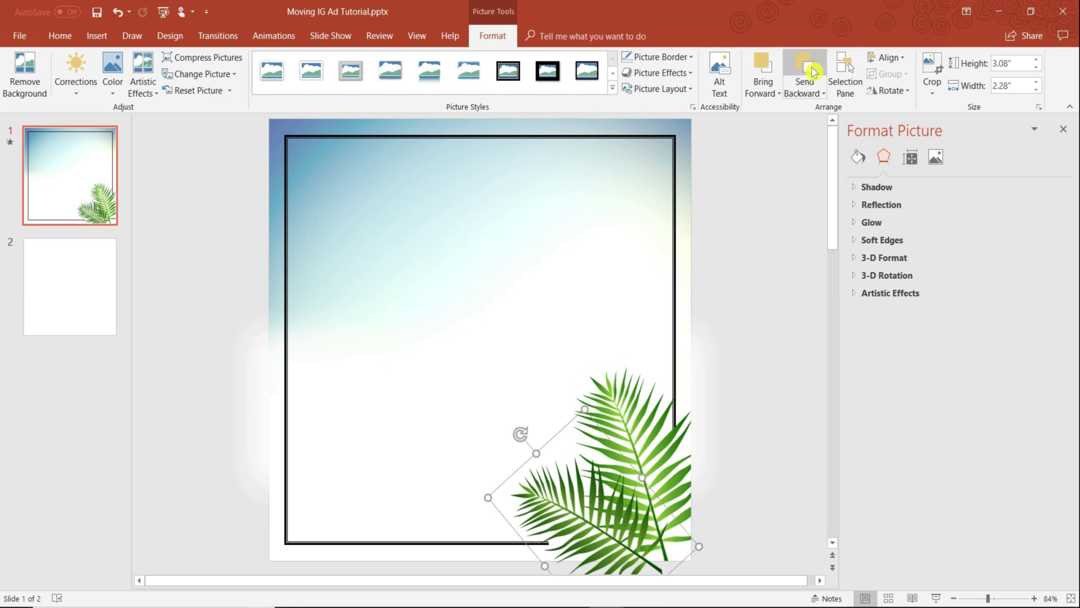
left_click_drag(510, 495, 527, 482)
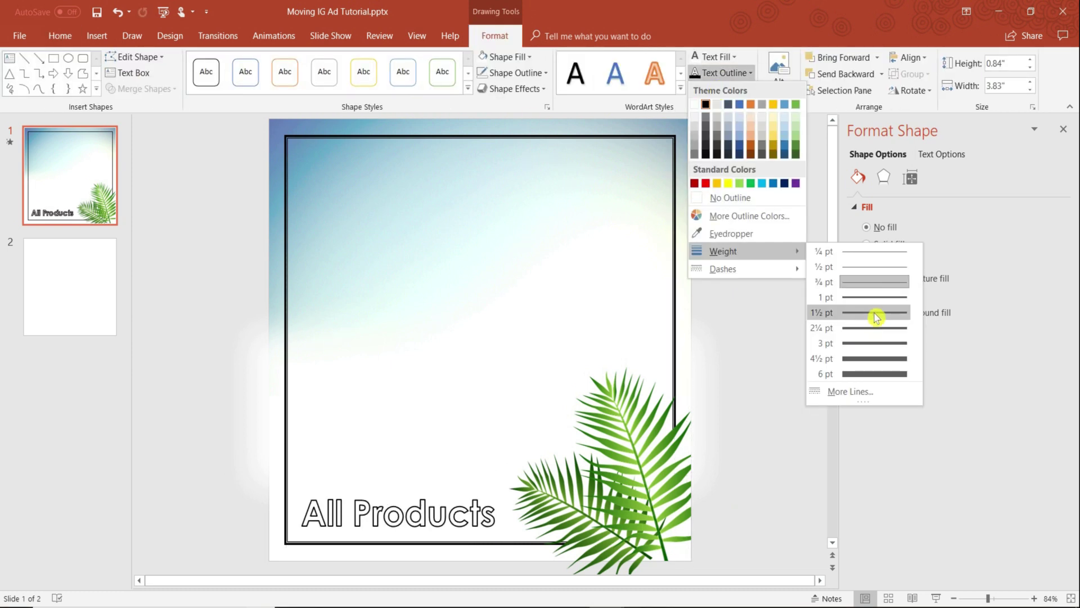
Thicken the All Products outline, strengthen the Summer Sale glow, and draw a sun-ray line.
left_click(875, 313)
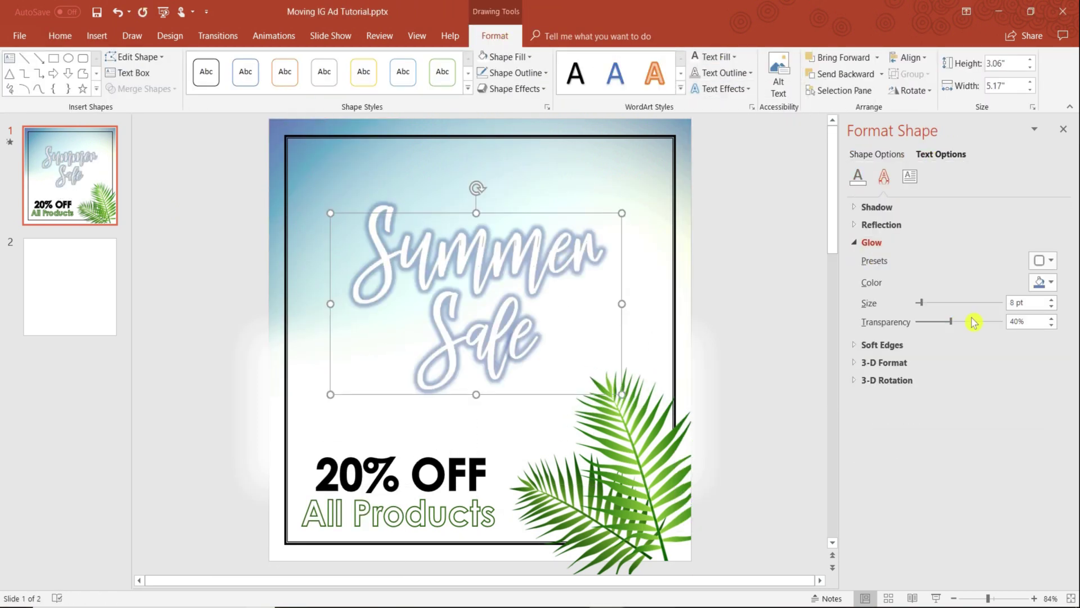
left_click_drag(971, 318, 938, 313)
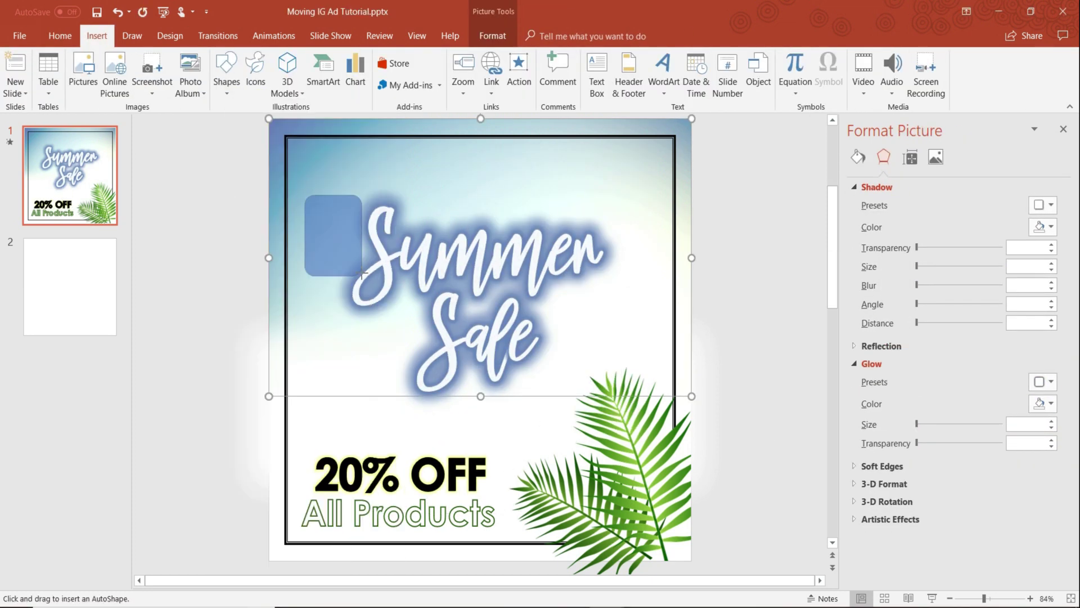
left_click_drag(362, 274, 363, 275)
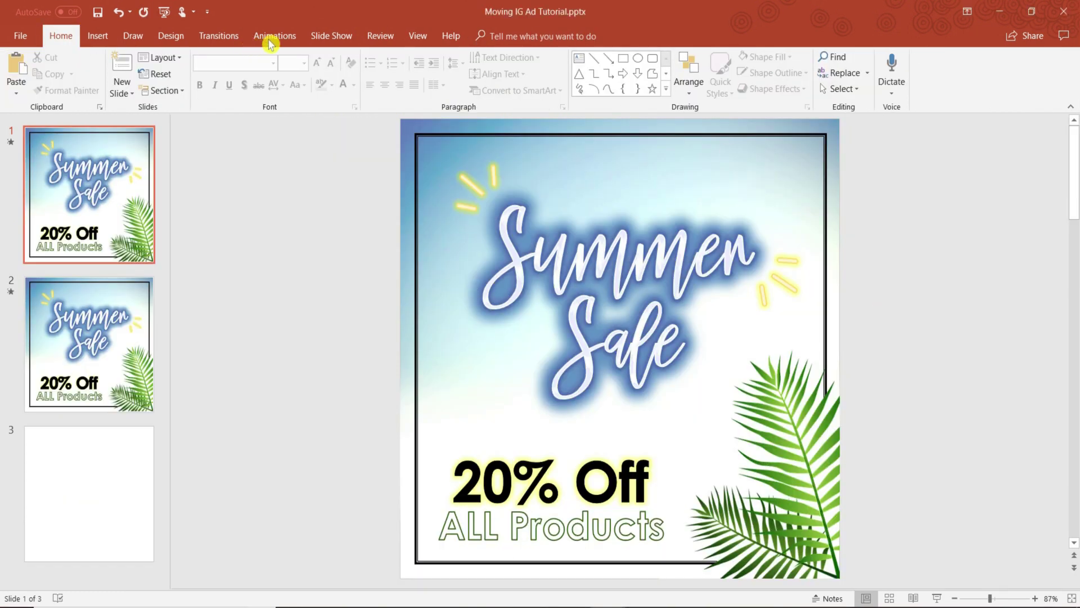
Hide every object on slide 1 using the Selection Pane.
left_click(272, 41)
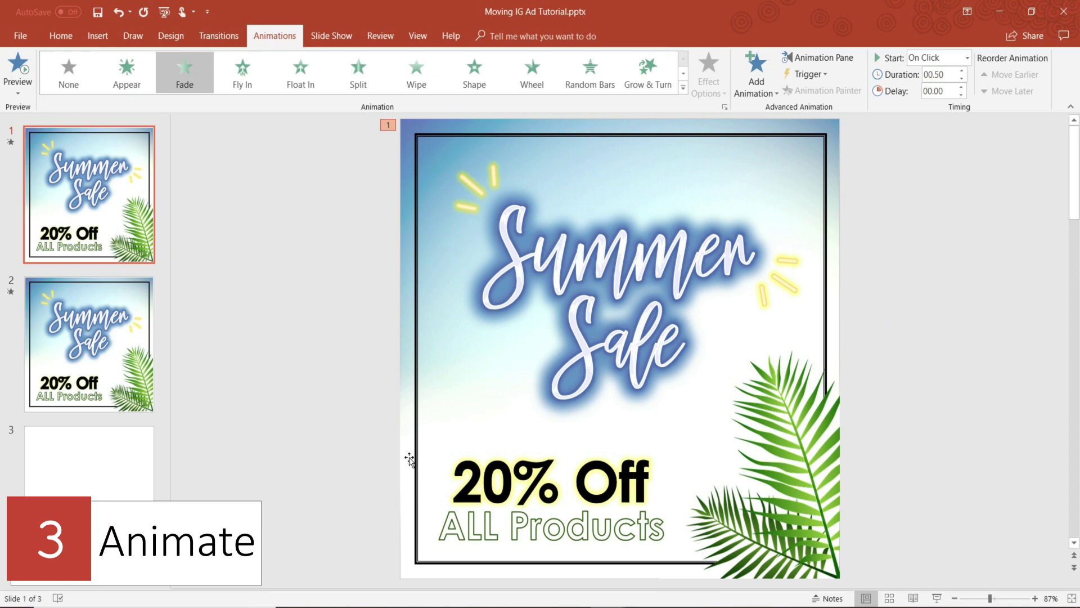
left_click(58, 37)
left_click(689, 85)
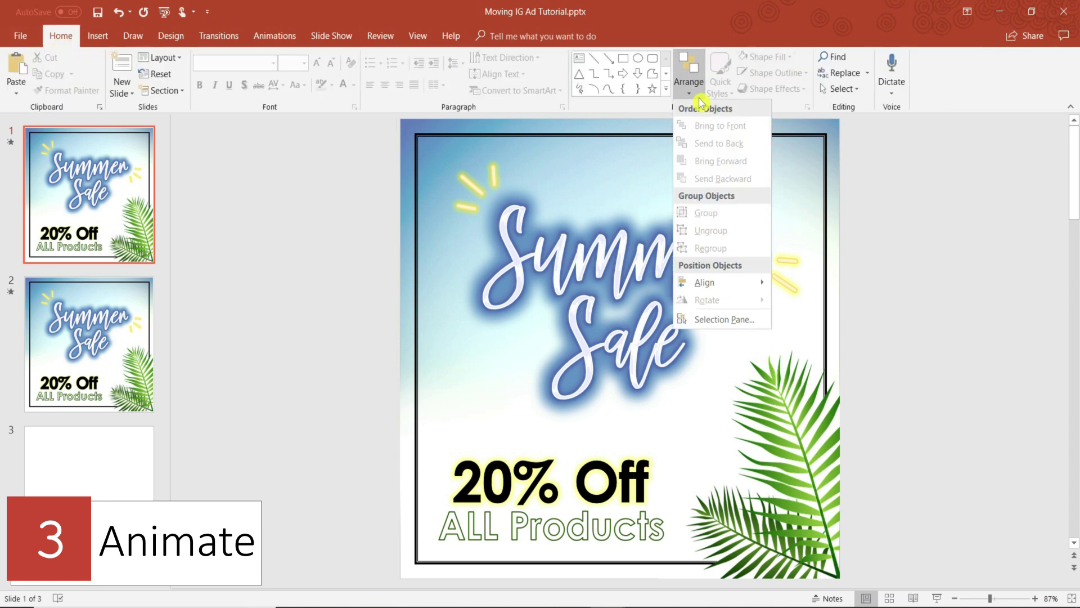
left_click(720, 316)
left_click(946, 158)
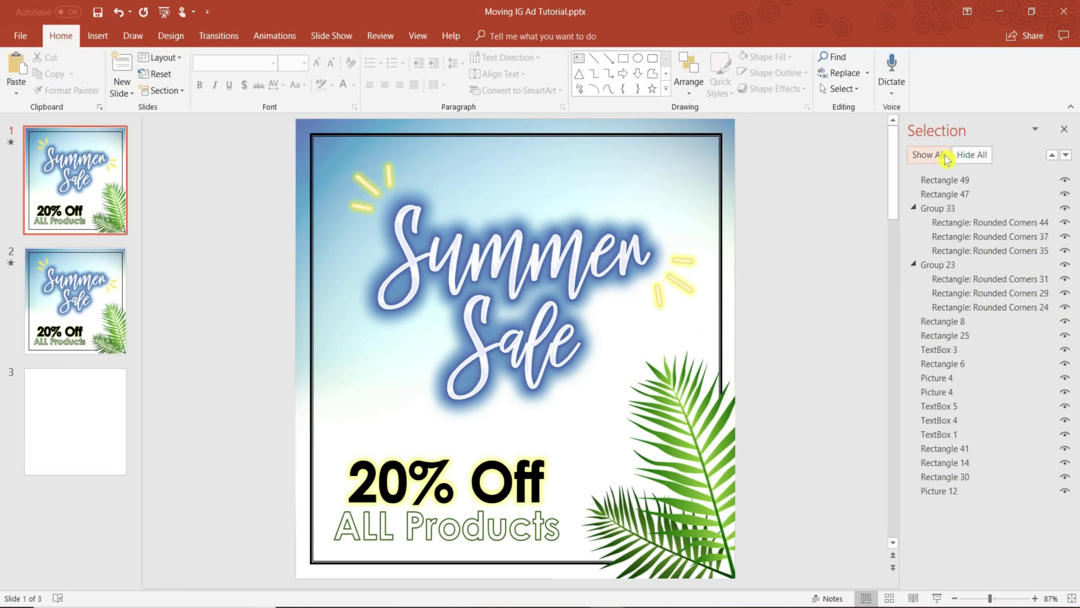
left_click(973, 163)
Unhide only the gradient background picture and the soft white rectangle.
left_click(1065, 491)
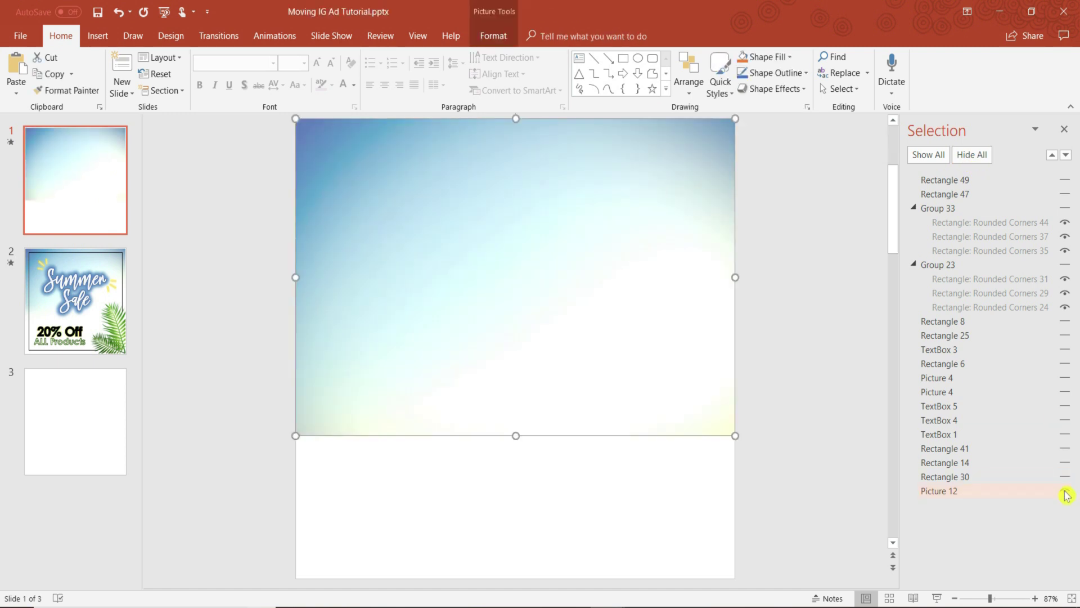
left_click(1065, 477)
left_click(780, 257)
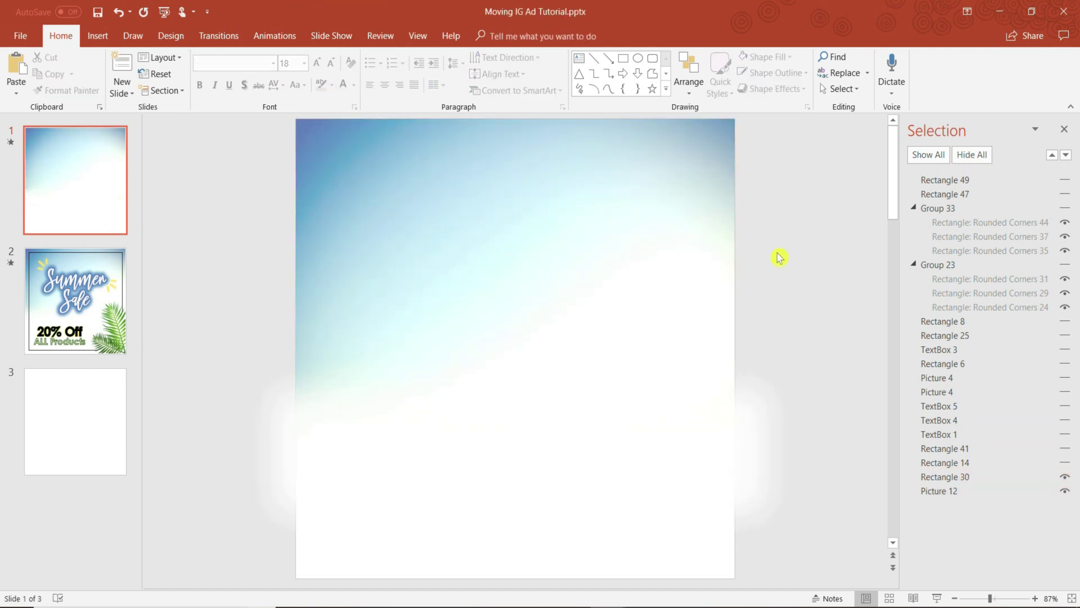
left_click(276, 35)
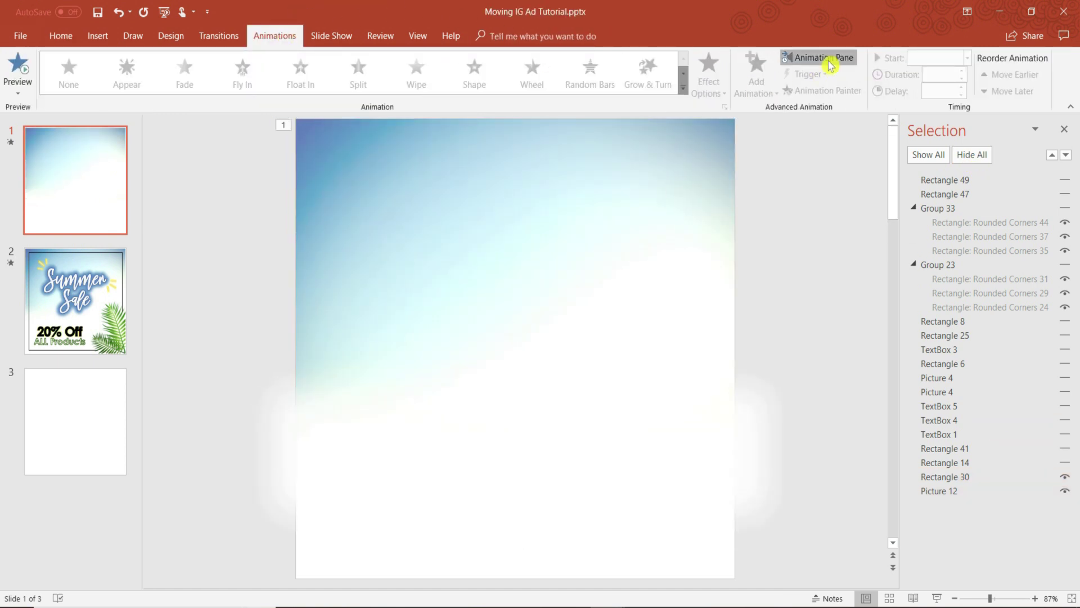
Open the Animation Pane and give background Picture 12 a Fade entrance.
left_click(828, 62)
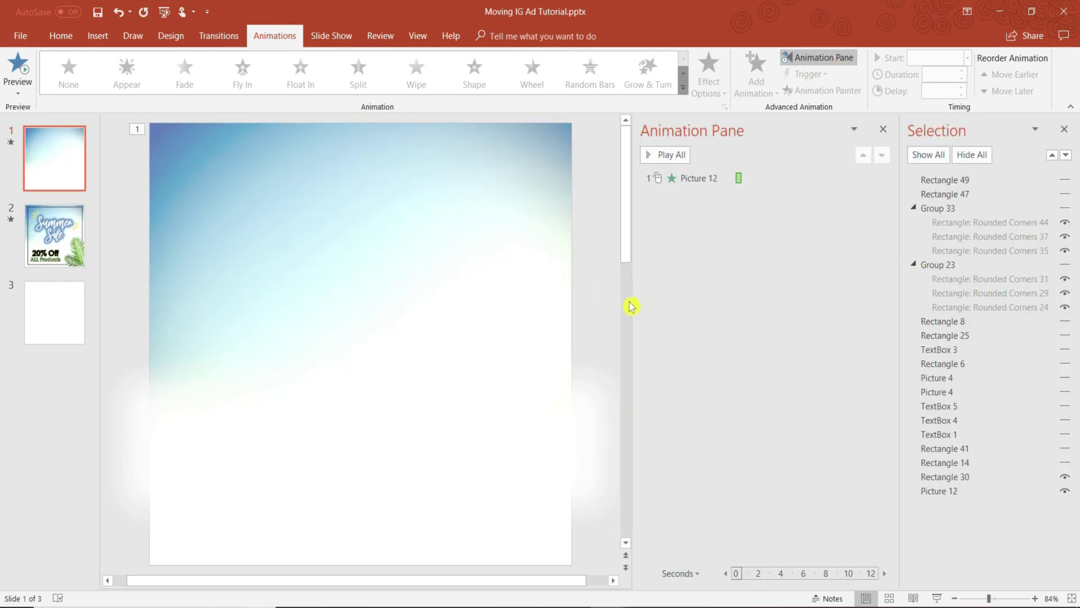
left_click_drag(638, 304, 751, 278)
left_click(354, 182)
left_click(185, 85)
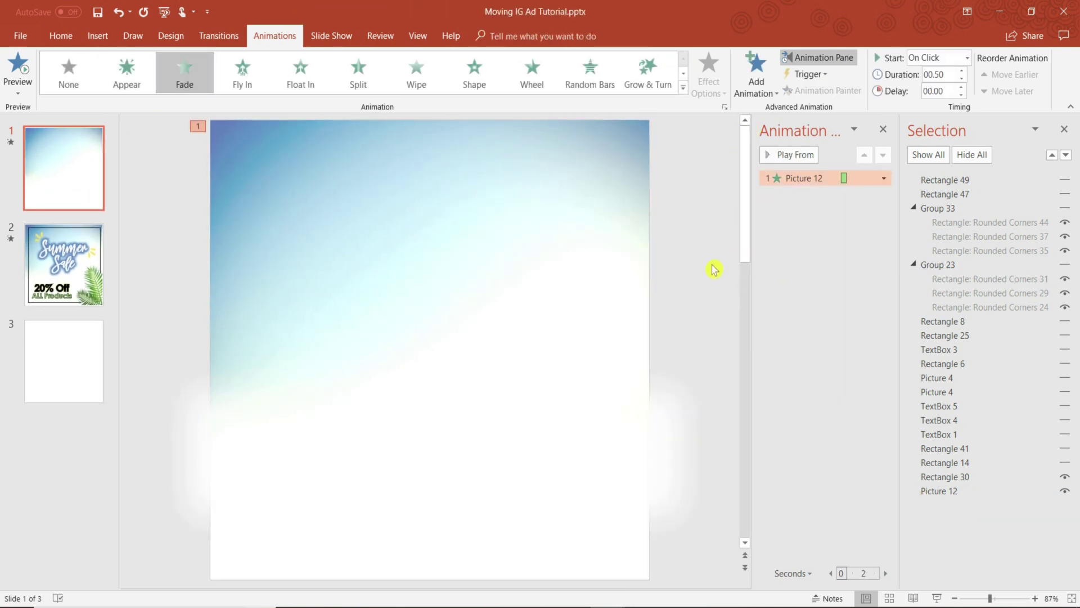
Show Rectangles 14 and 41 and give the black frame a Wheel entrance, After Previous.
left_click(1064, 463)
left_click(1064, 448)
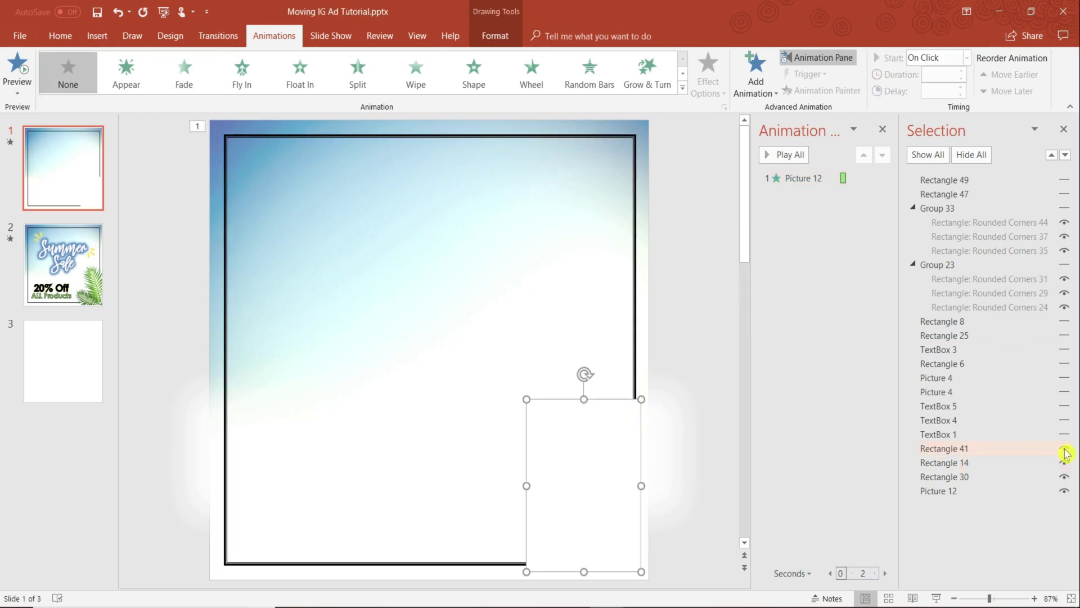
left_click(636, 349)
left_click(757, 76)
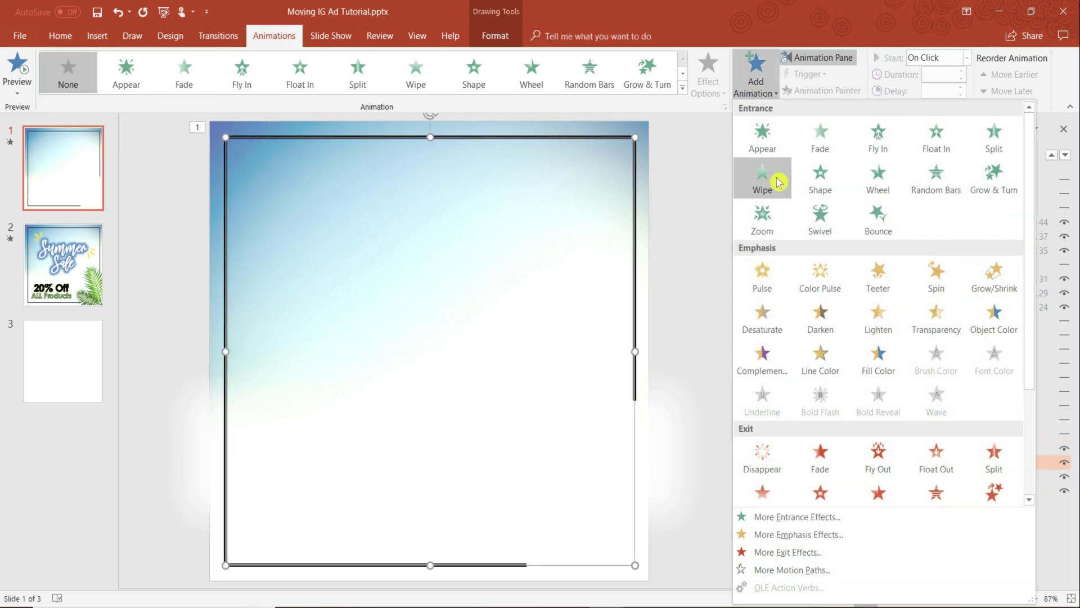
left_click(878, 179)
left_click(883, 194)
left_click(822, 277)
left_click(575, 274)
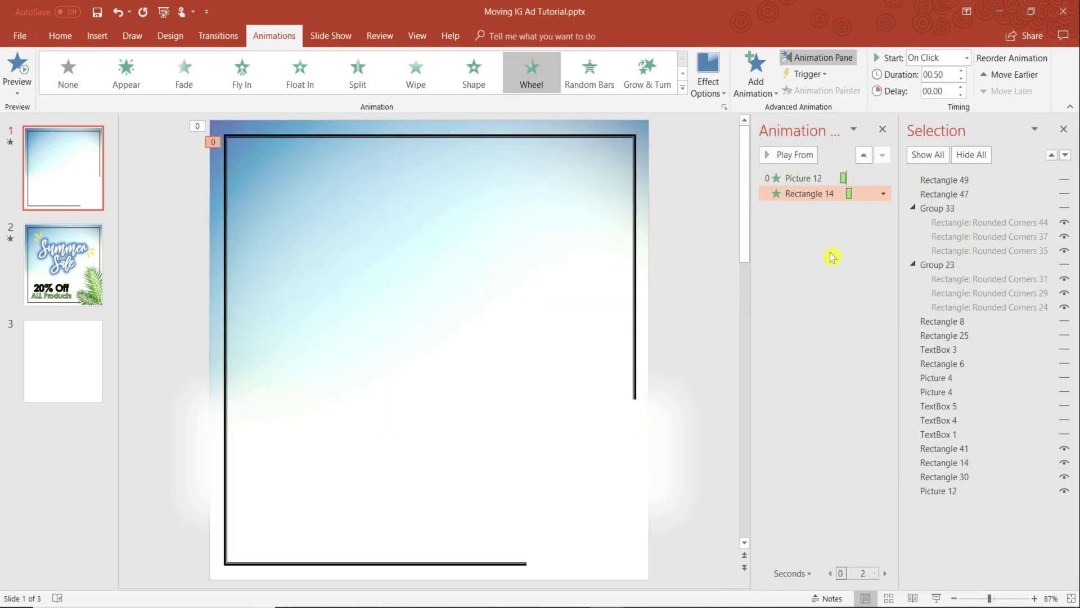
left_click(804, 177)
left_click(789, 155)
Unhide Summer Sale and give it an Appear entrance starting After Previous.
left_click(1064, 438)
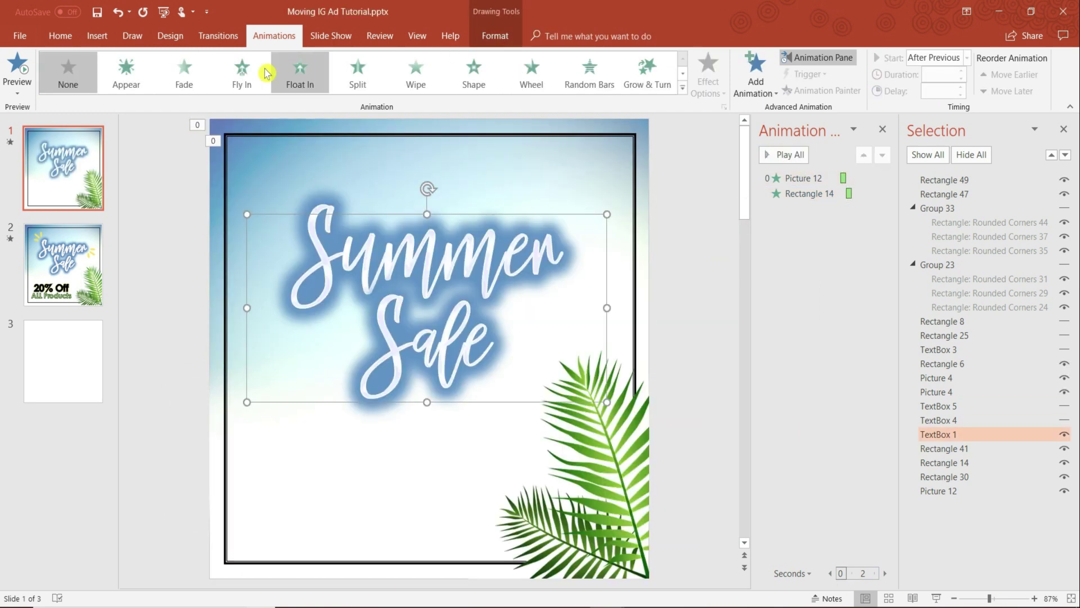
left_click(127, 73)
left_click(884, 208)
left_click(832, 260)
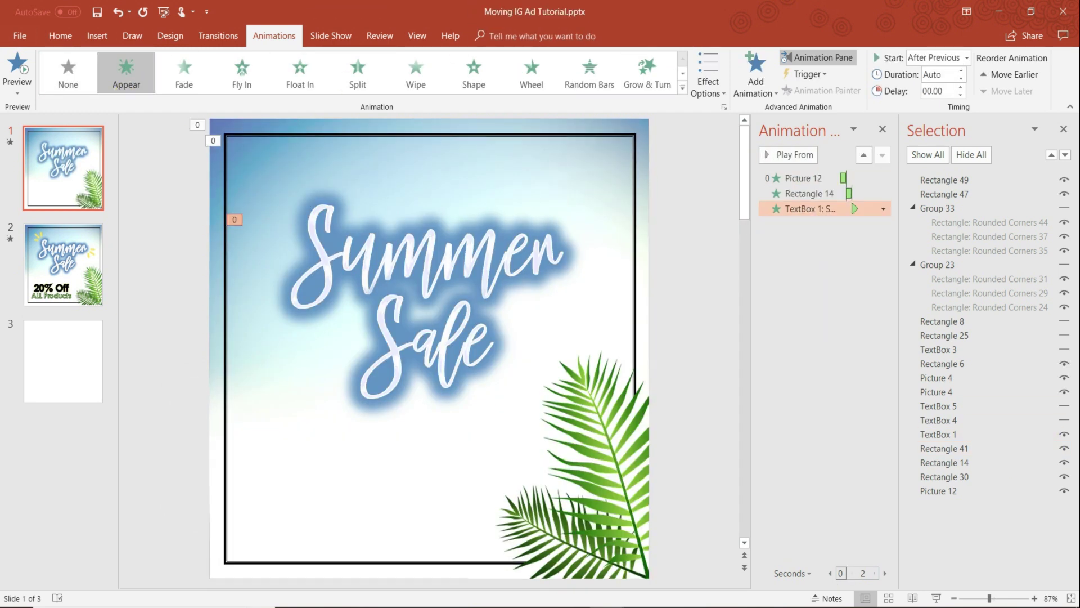
Give TextBox 4 (0.25 s delay) and TextBox 5 Appear entrances, both After Previous.
left_click(1052, 420)
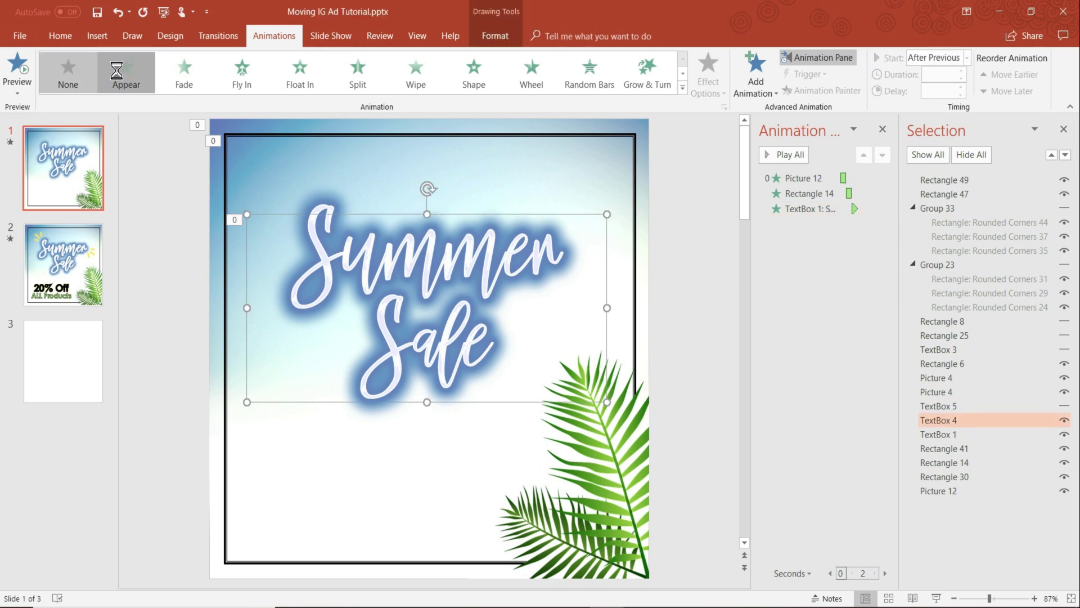
left_click(126, 73)
left_click(883, 224)
left_click(827, 274)
left_click(961, 87)
left_click(1017, 408)
left_click(126, 73)
left_click(883, 239)
left_click(830, 290)
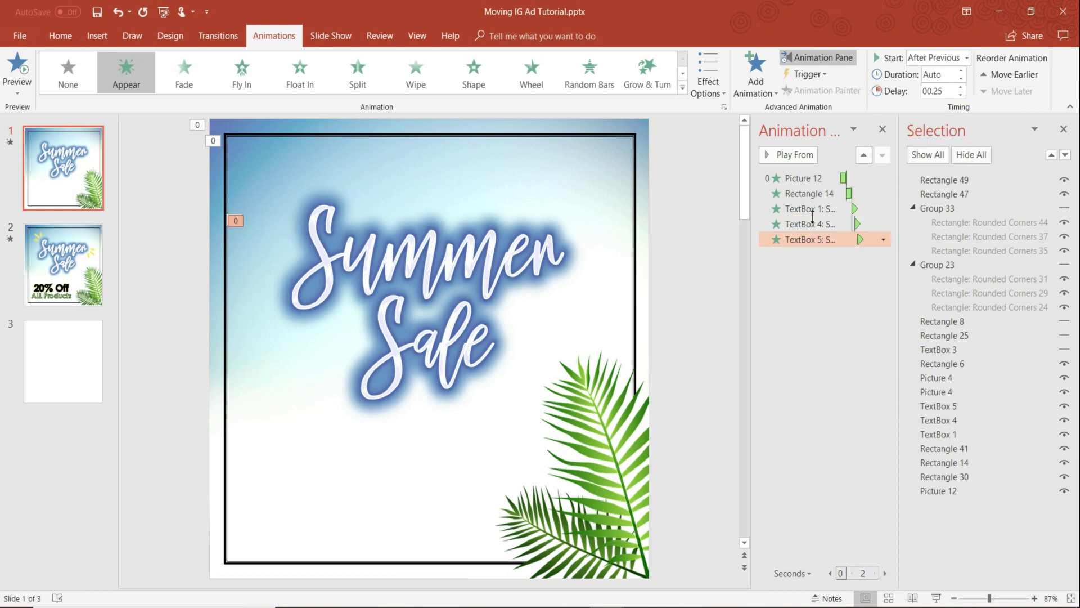
left_click(708, 304)
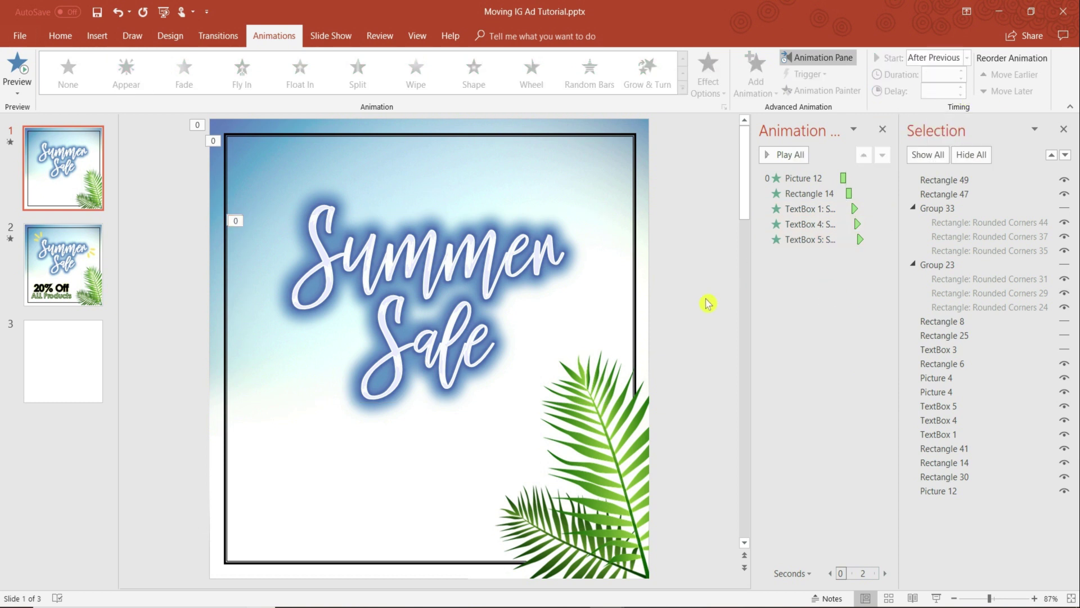
Unhide ALL Products and 20% Off, and give the 20% Off box an Appear entrance.
left_click(1064, 349)
left_click(1064, 335)
left_click(1064, 335)
left_click(1065, 321)
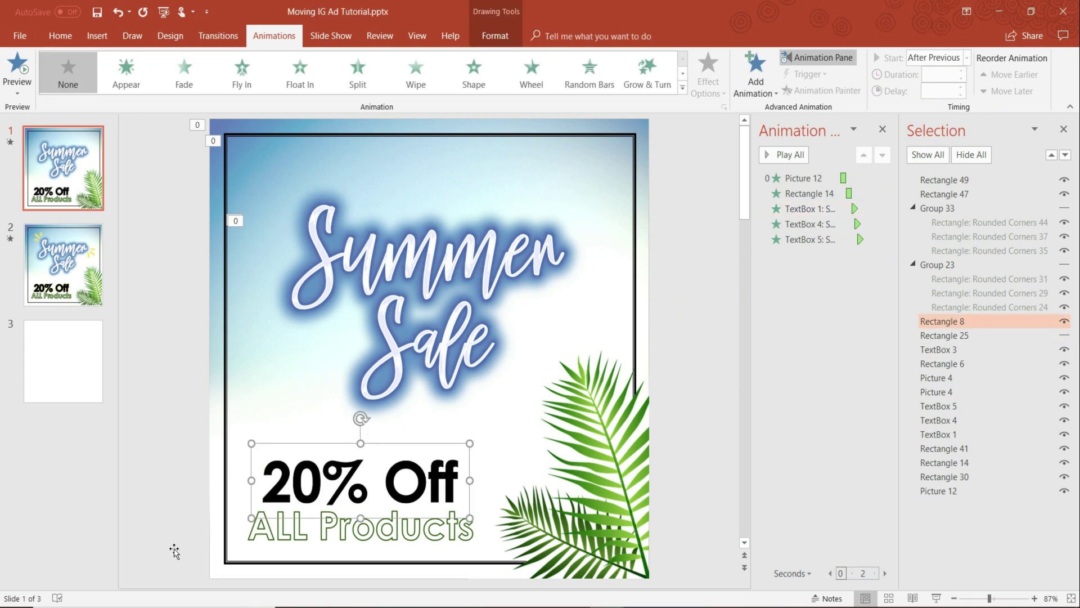
left_click(286, 540)
left_click(299, 447)
left_click(126, 73)
left_click(883, 255)
key("Escape")
Give ALL Products an Appear entrance, After Previous with a 0.25-second delay.
left_click(338, 526)
left_click(755, 79)
left_click(754, 144)
left_click(883, 270)
left_click(805, 316)
key("ctrl+z")
left_click(962, 87)
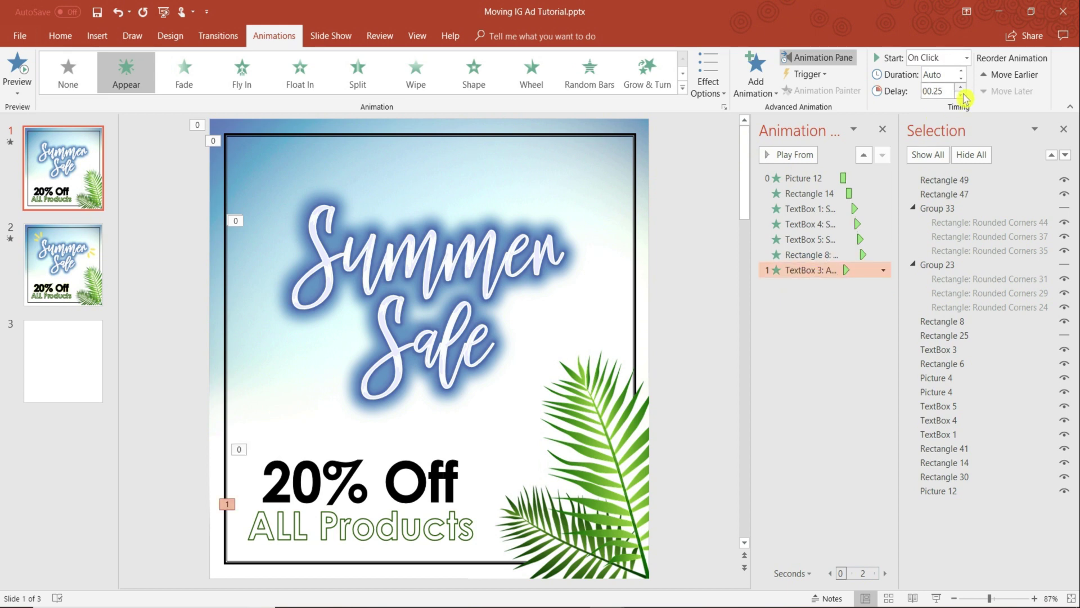
left_click(951, 57)
left_click(936, 105)
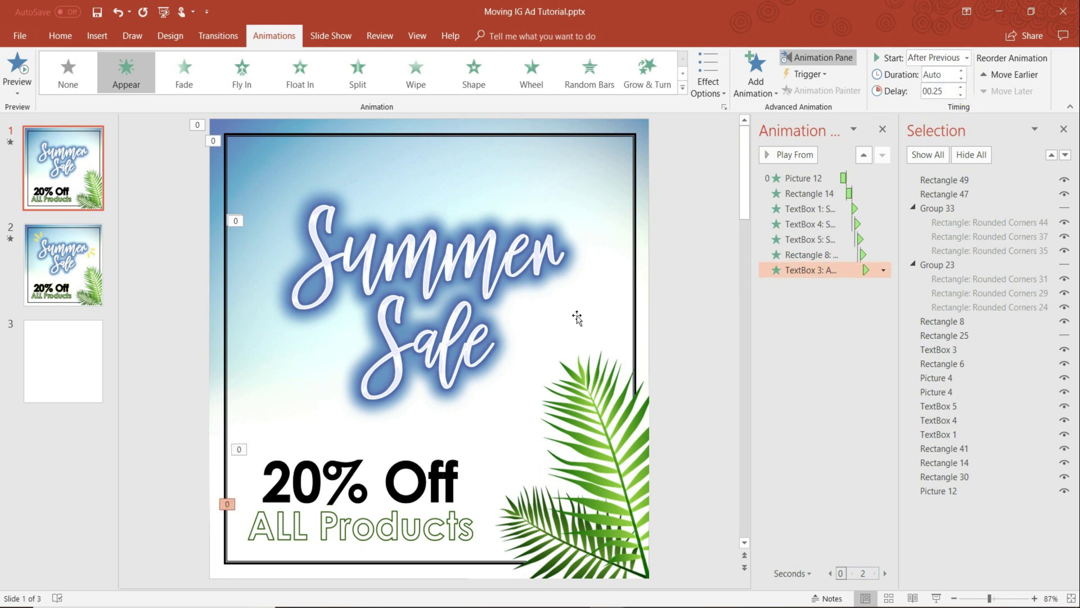
Unhide sunburst Groups 23 and 33 and give each an Appear entrance, After Previous.
left_click(1063, 270)
left_click(126, 73)
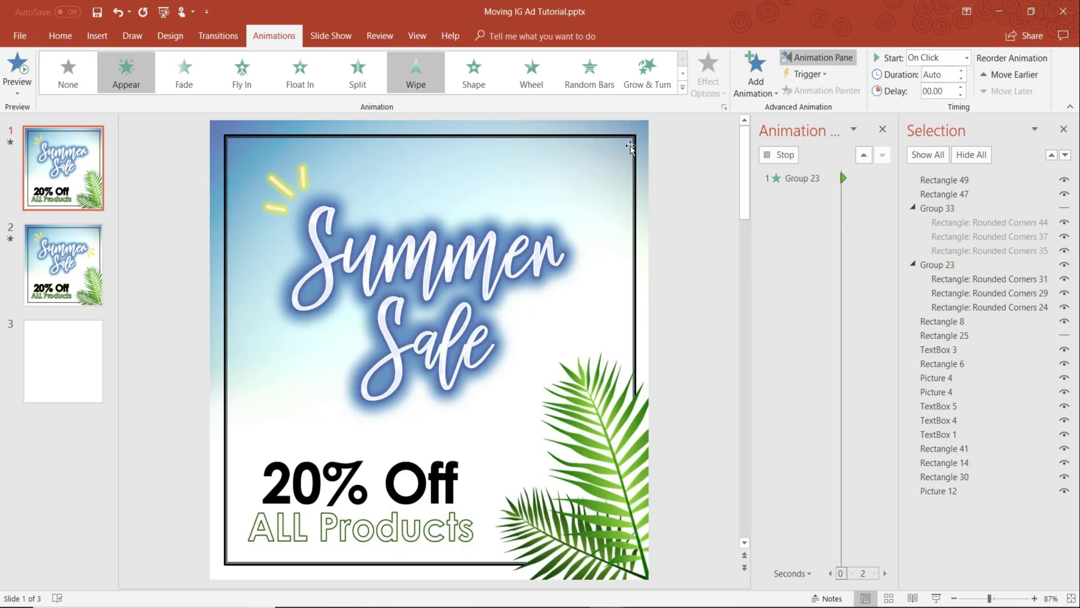
right_click(791, 286)
left_click(819, 336)
left_click(1064, 208)
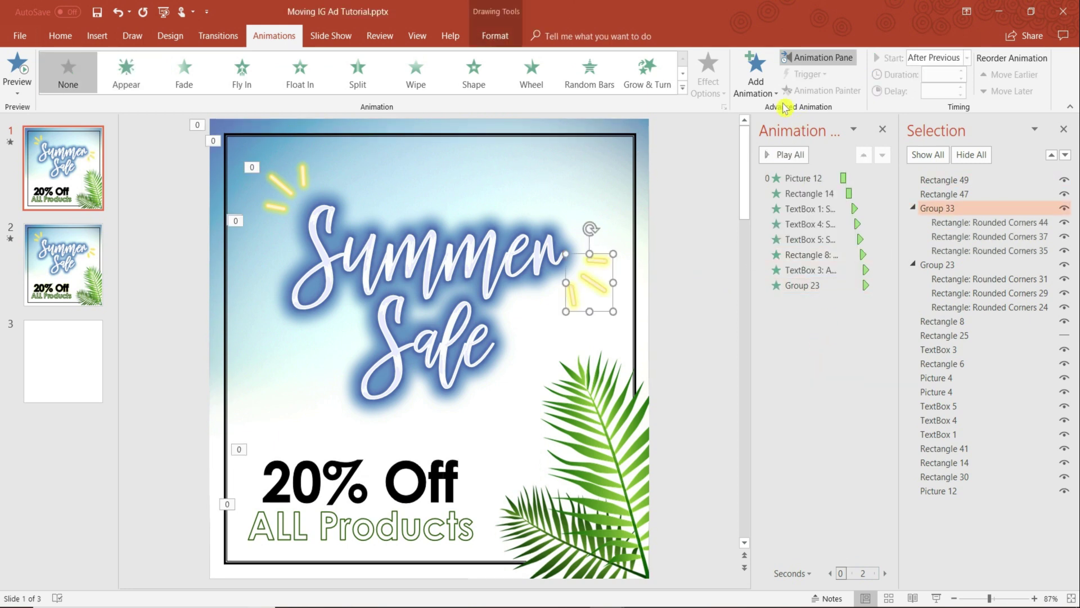
left_click(756, 78)
left_click(773, 145)
right_click(804, 300)
left_click(821, 351)
left_click(376, 470)
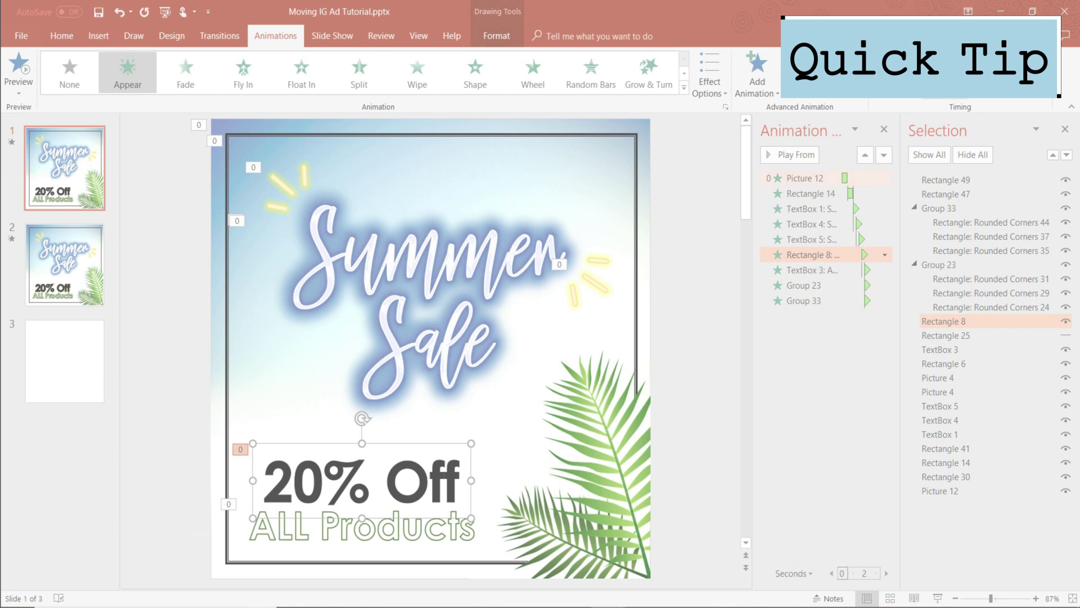
Preview Bounce and Boomerang entrances on the 20% Off box, then keep Appear.
left_click(756, 79)
left_click(783, 520)
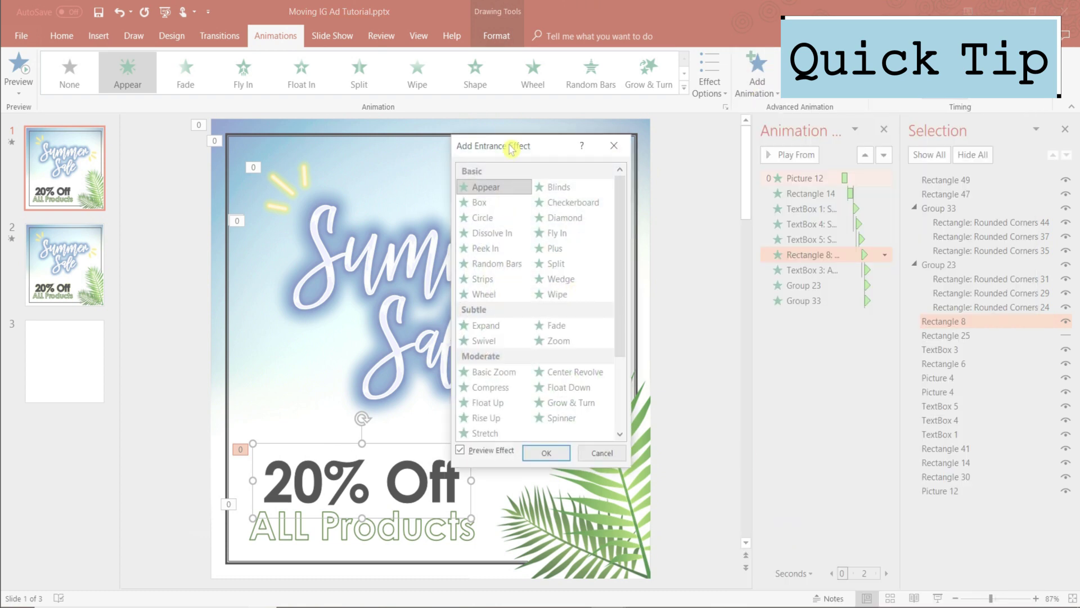
left_click_drag(531, 146, 672, 132)
scroll(760, 309, "down", 3)
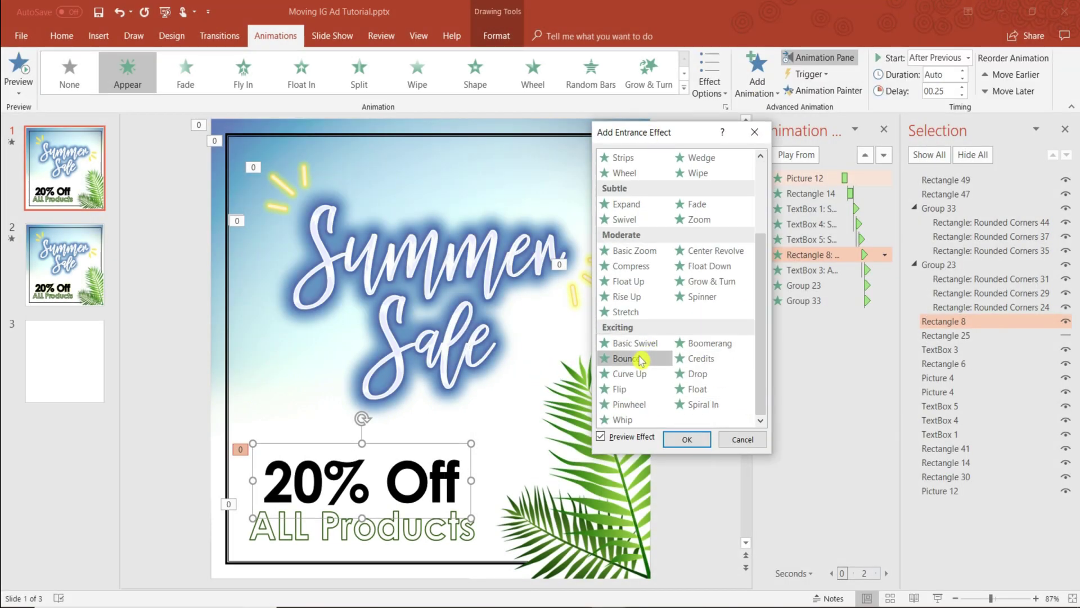
left_click(640, 360)
left_click(717, 349)
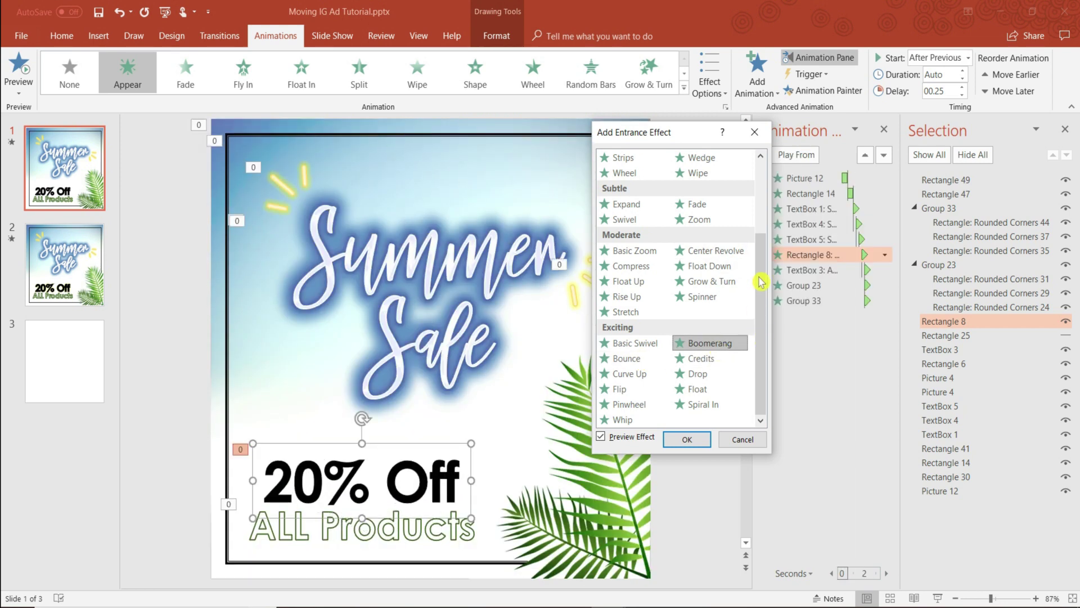
scroll(761, 282, "up", 3)
left_click(653, 163)
left_click(686, 439)
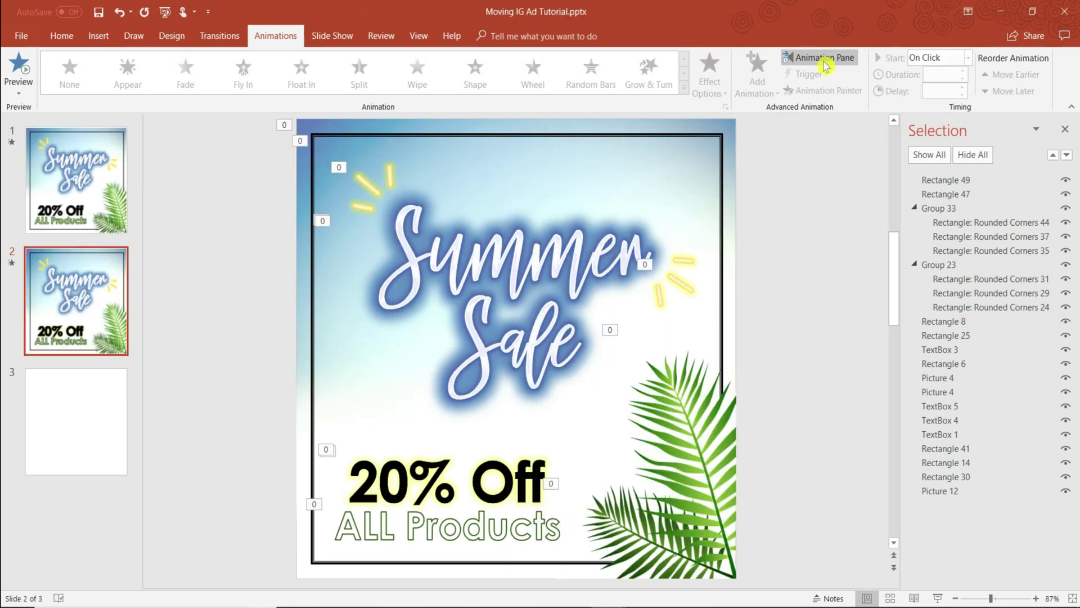
left_click(819, 57)
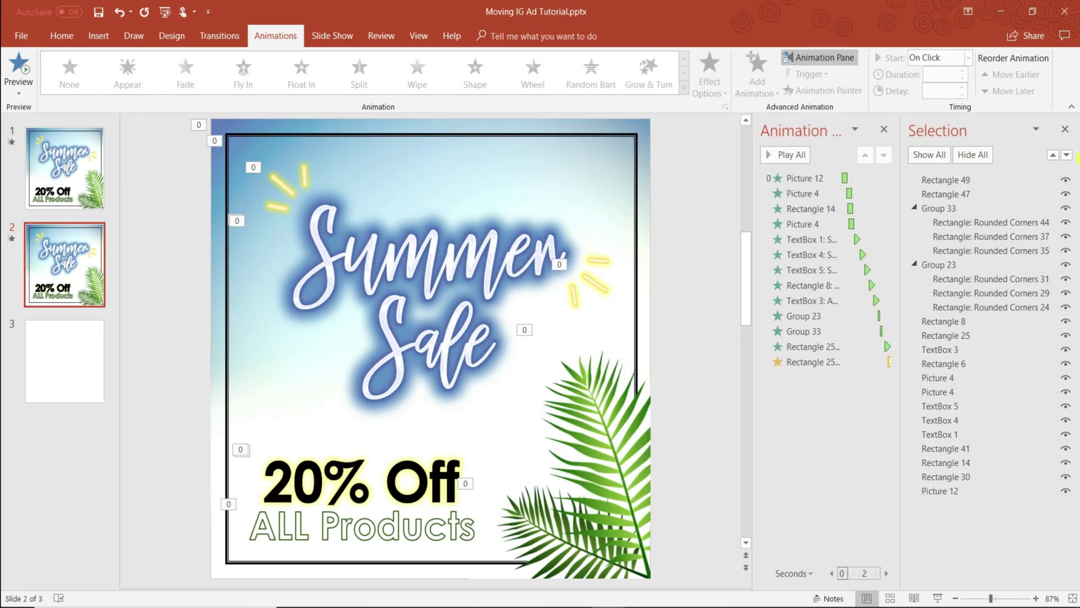
left_click(1065, 129)
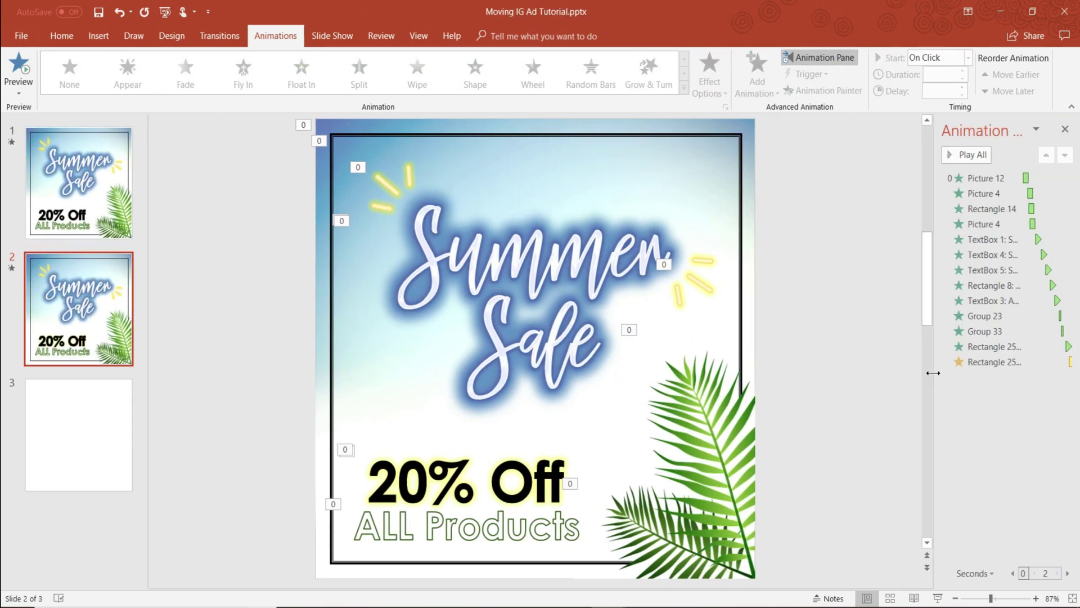
left_click_drag(916, 372, 762, 369)
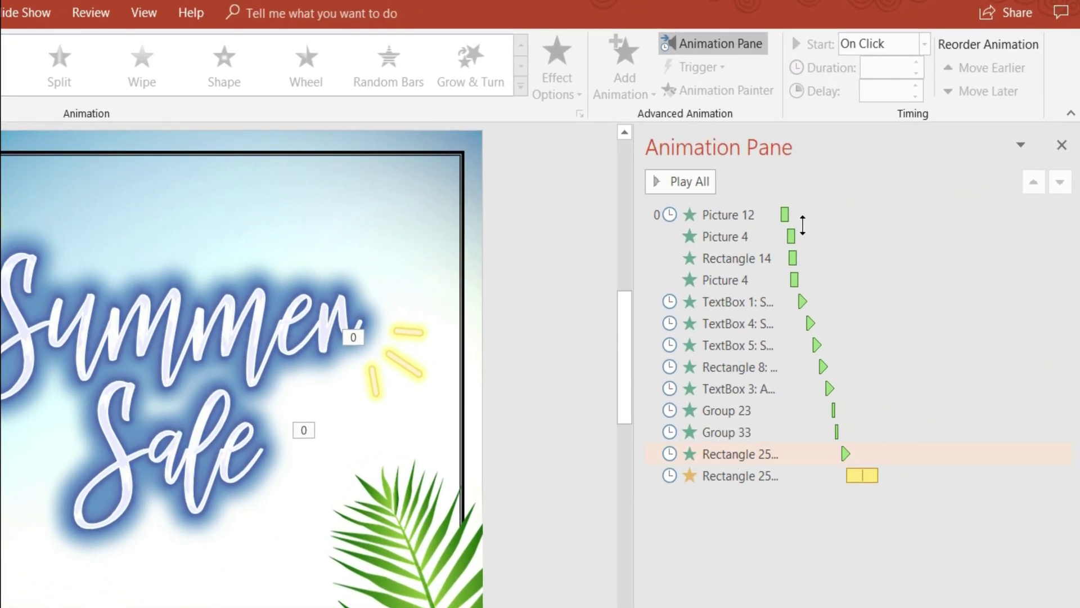
left_click(762, 234)
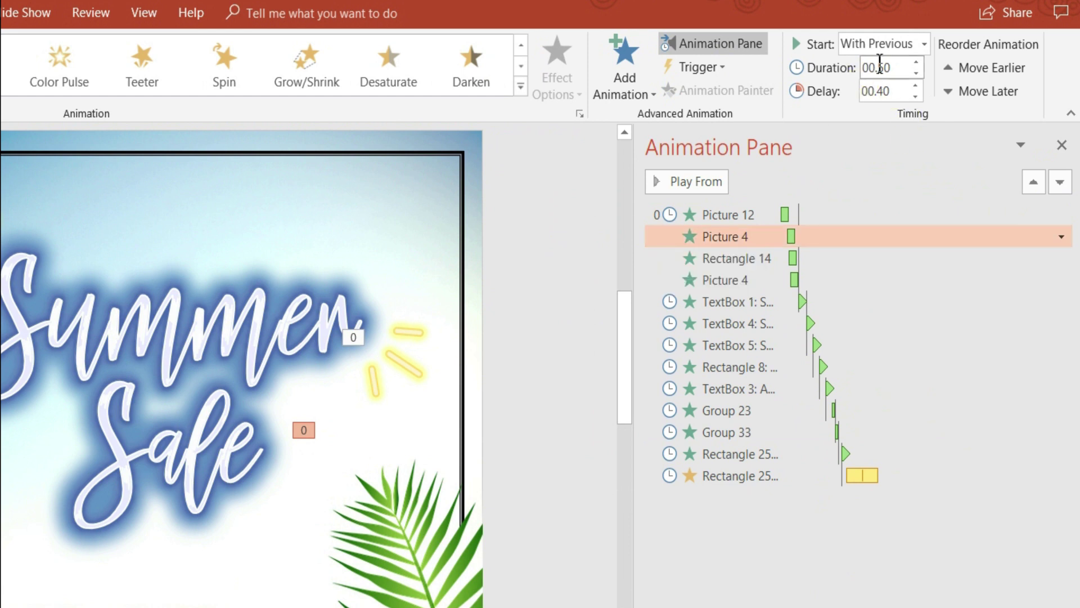
left_click(762, 258)
left_click(760, 280)
left_click(760, 301)
left_click(759, 323)
left_click(760, 344)
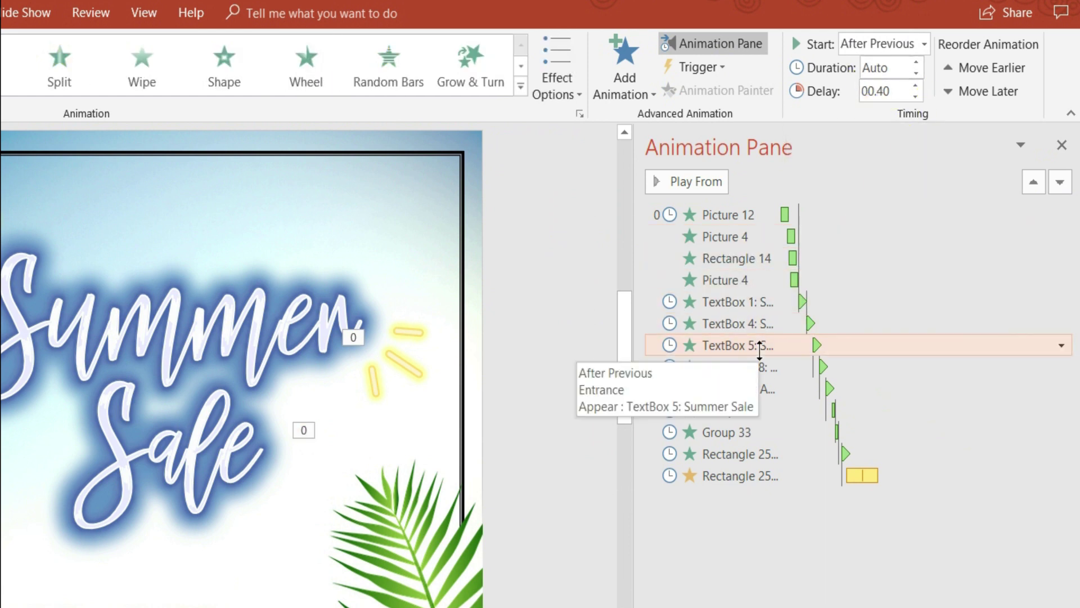
left_click(759, 366)
left_click(758, 388)
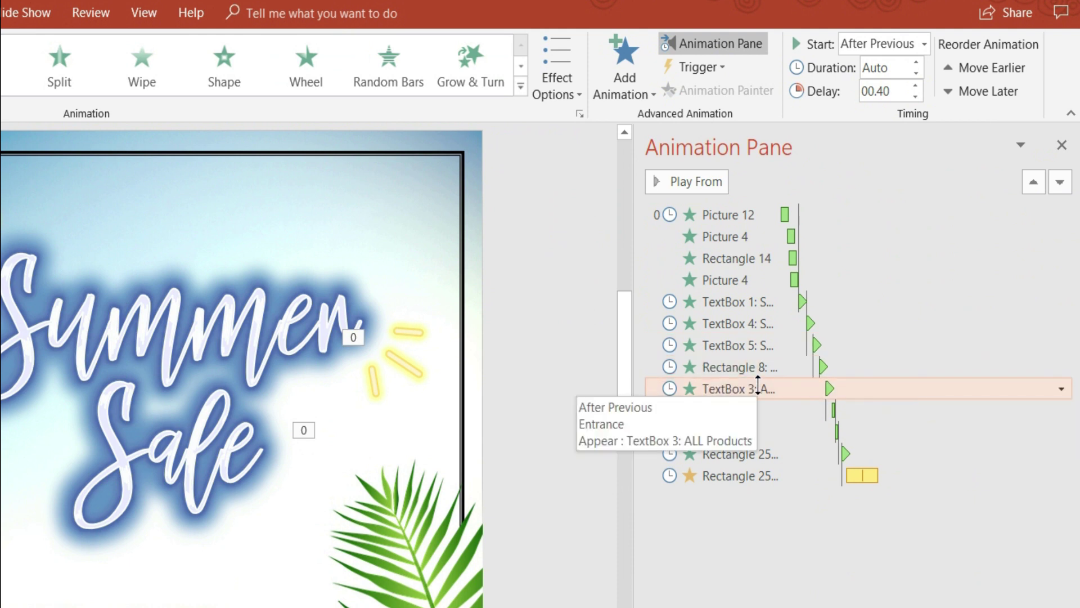
left_click(754, 410)
left_click(753, 432)
left_click(731, 215)
left_click(1061, 215)
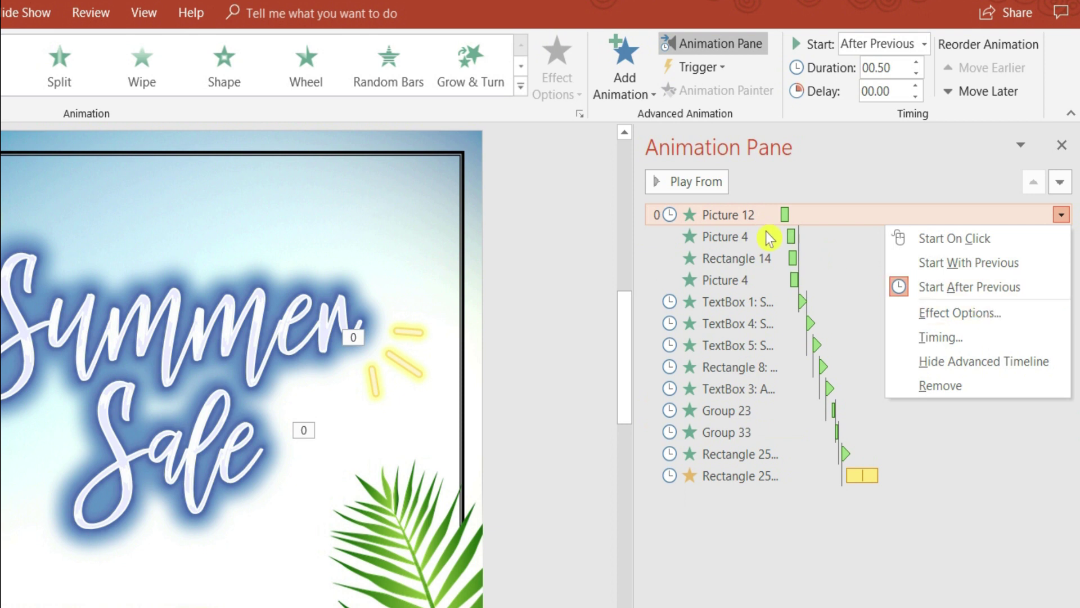
left_click(755, 236)
left_click(740, 236)
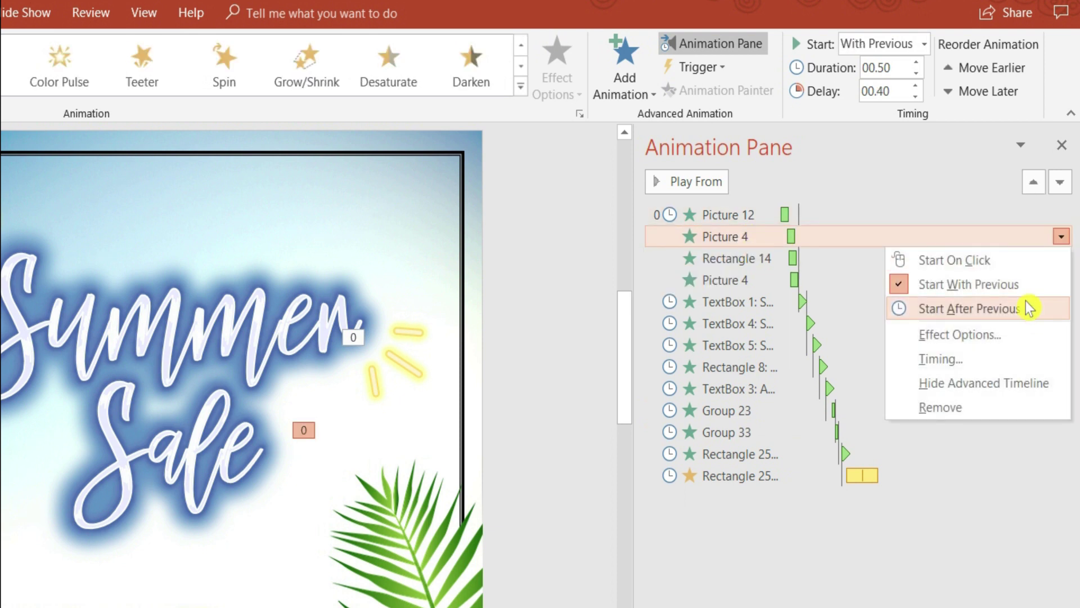
left_click(753, 257)
right_click(745, 258)
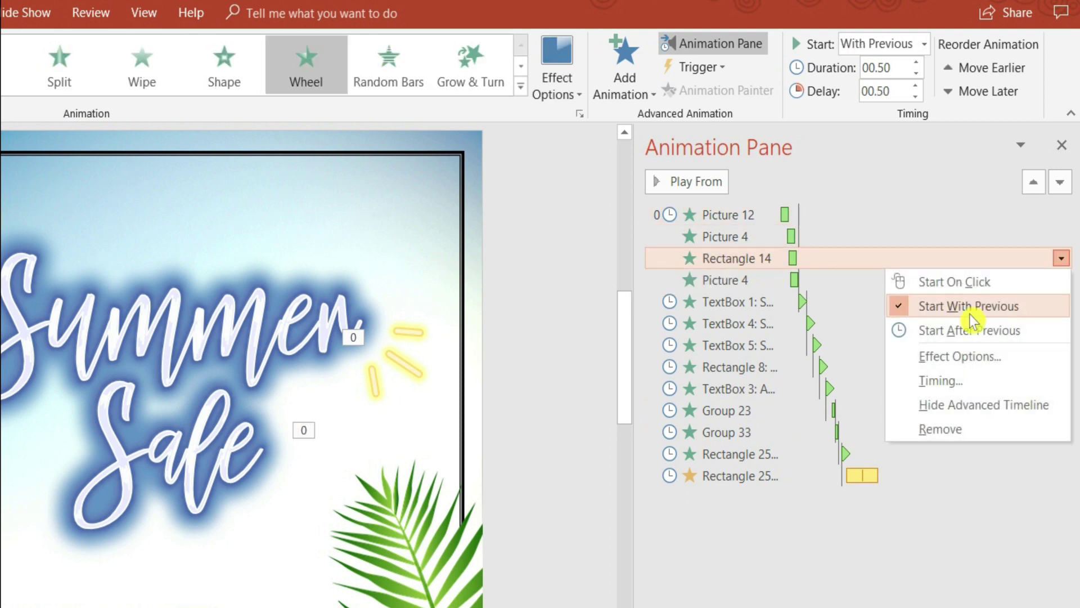
right_click(758, 307)
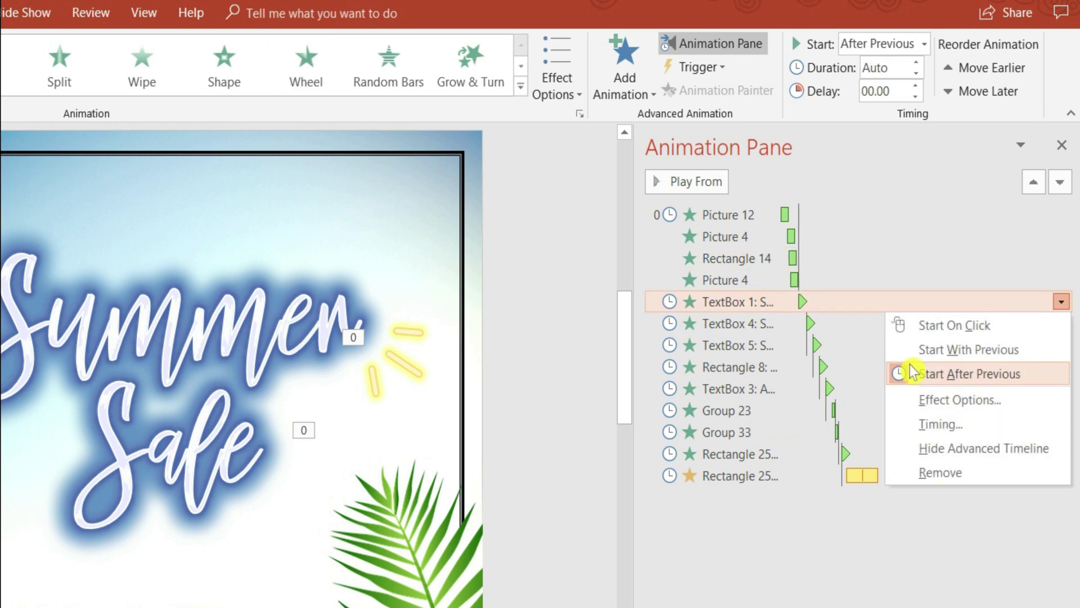
left_click(740, 367)
right_click(740, 367)
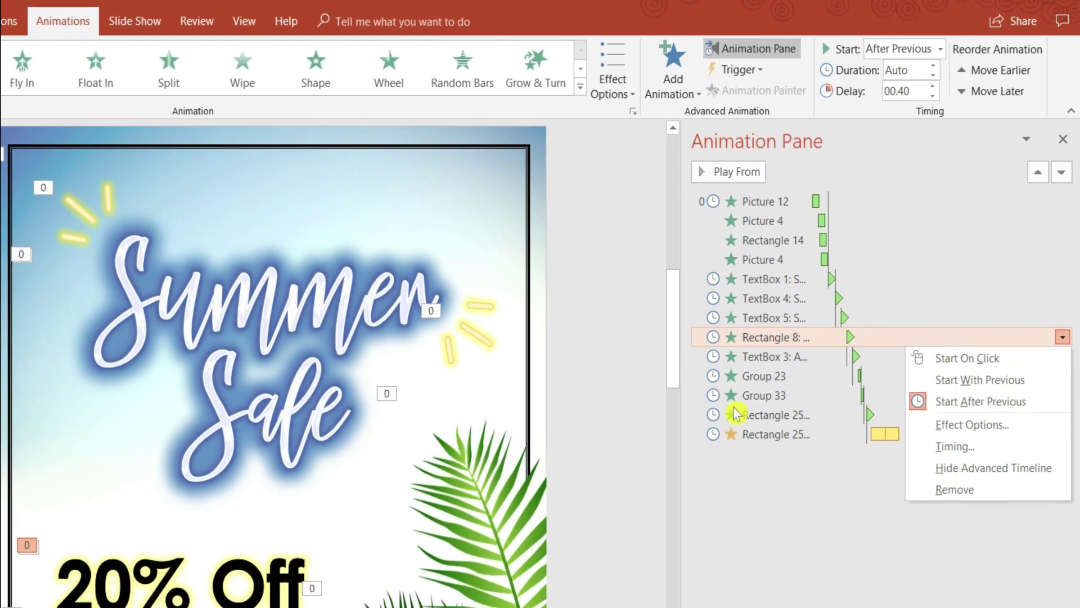
left_click(988, 426)
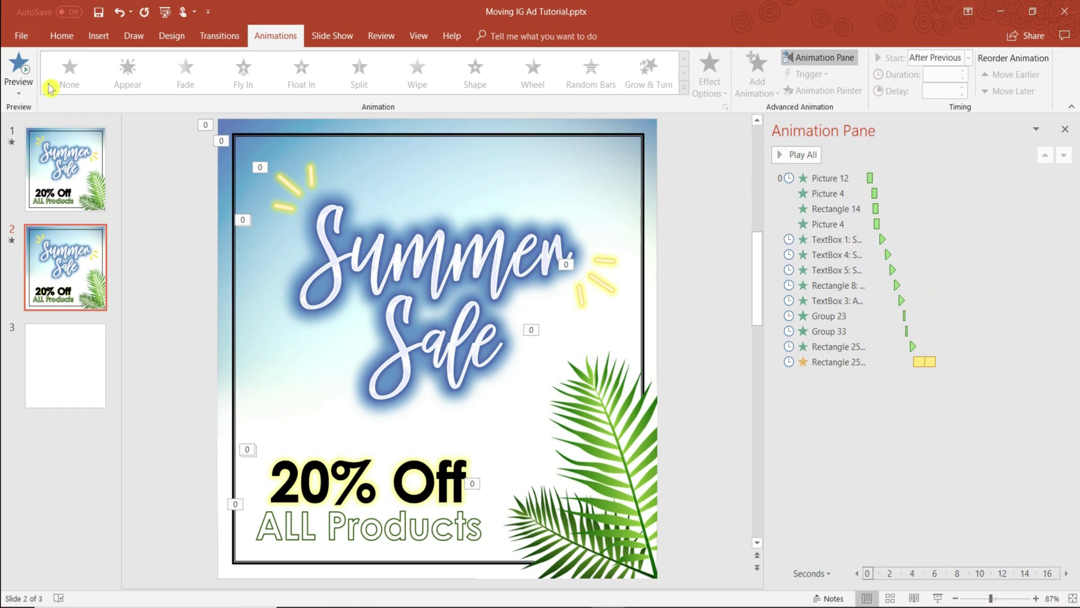
left_click(19, 67)
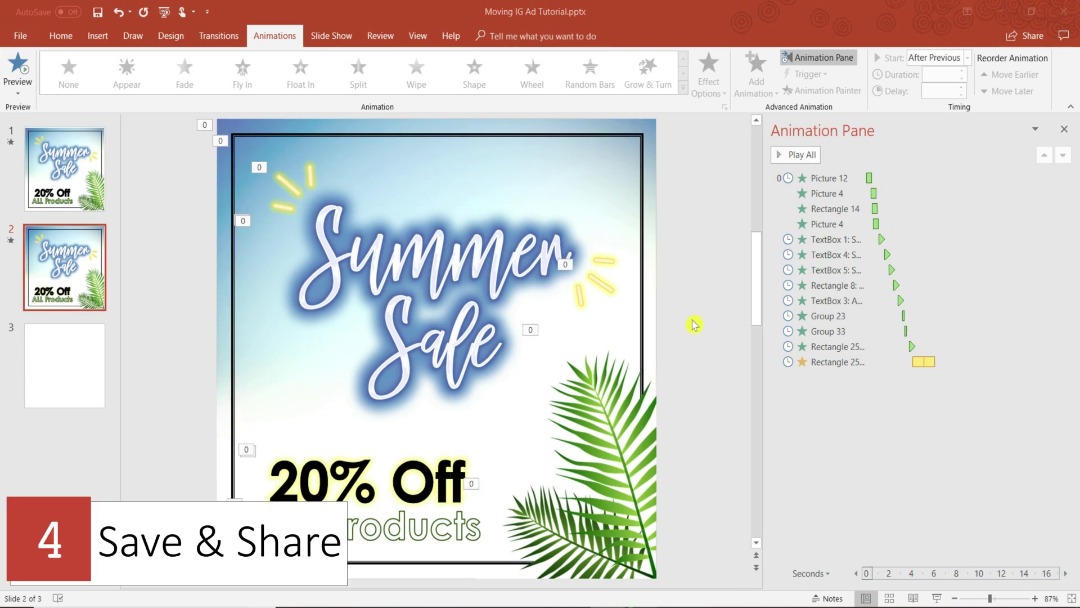
left_click(21, 37)
left_click(40, 246)
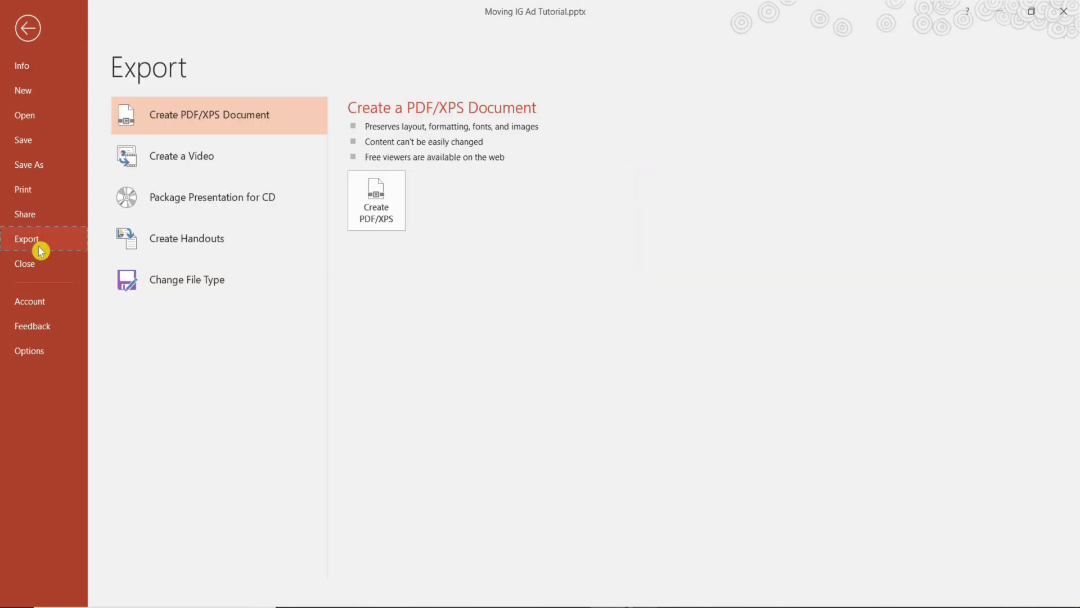
left_click(243, 161)
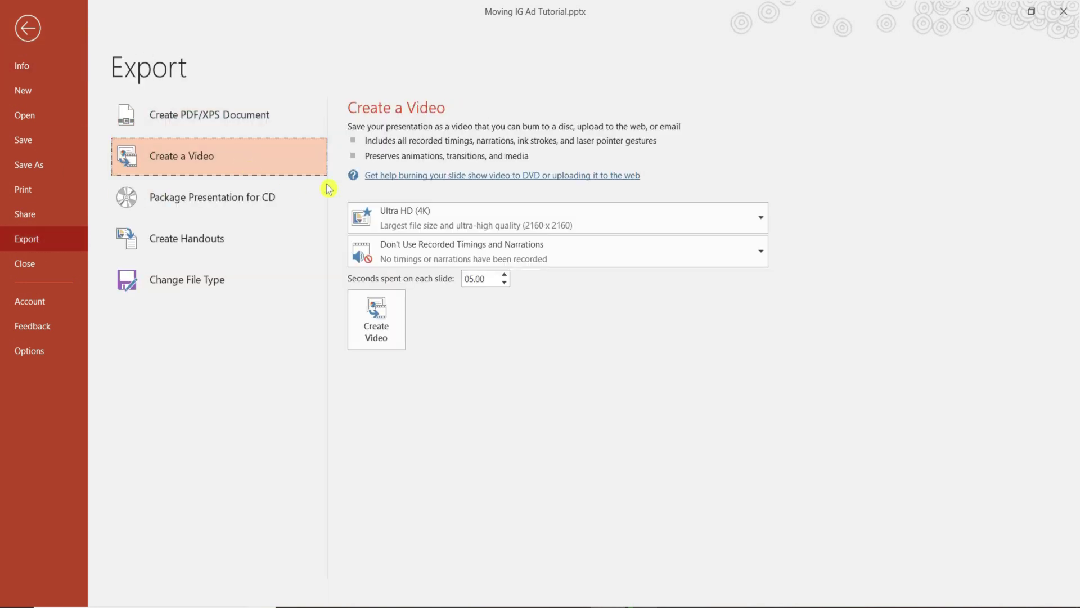
left_click(526, 227)
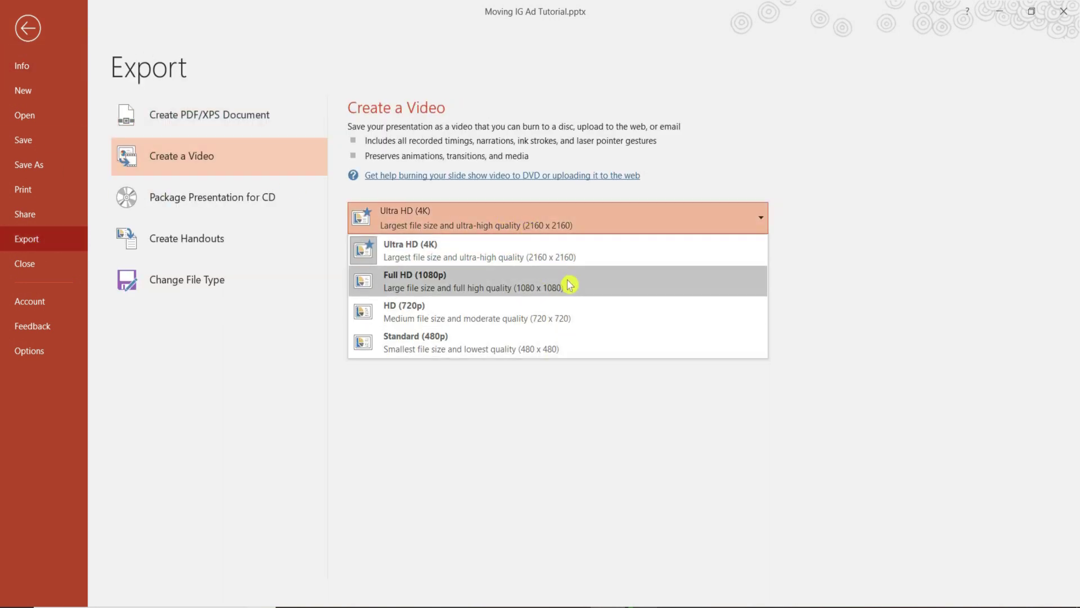
left_click(612, 258)
left_click(614, 258)
left_click(599, 292)
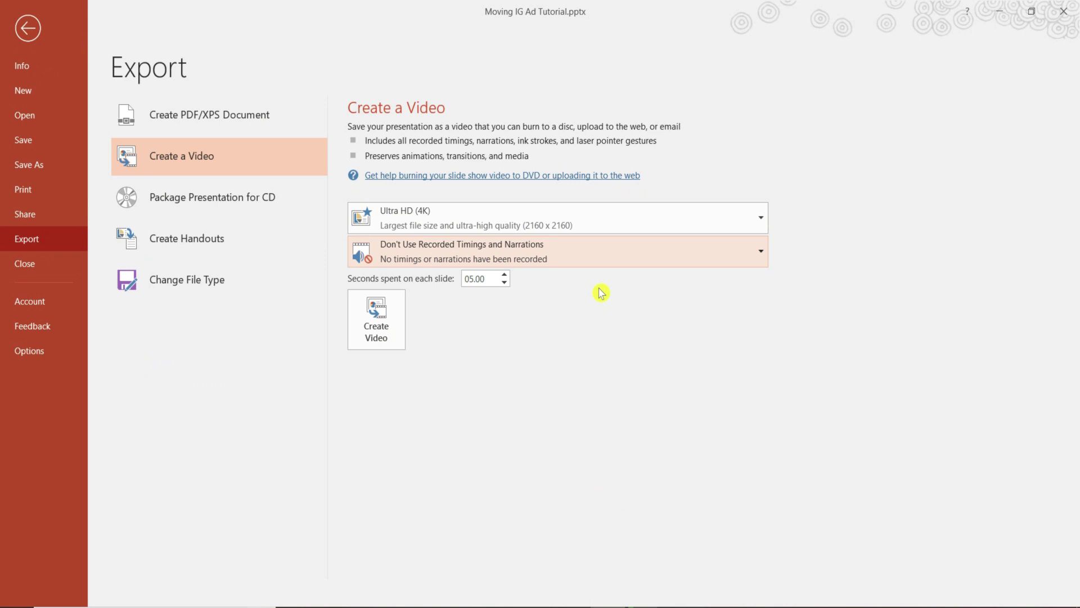
left_click(28, 27)
Look over slide 1 and blank slide 3, then reselect slide 2.
left_click(88, 169)
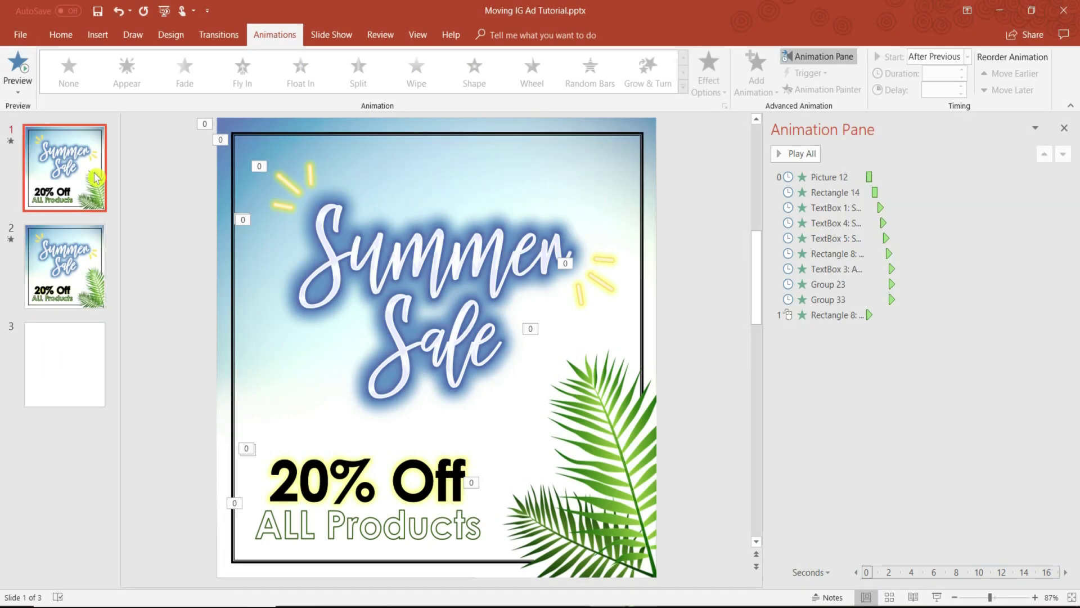
right_click(88, 169)
left_click(137, 445)
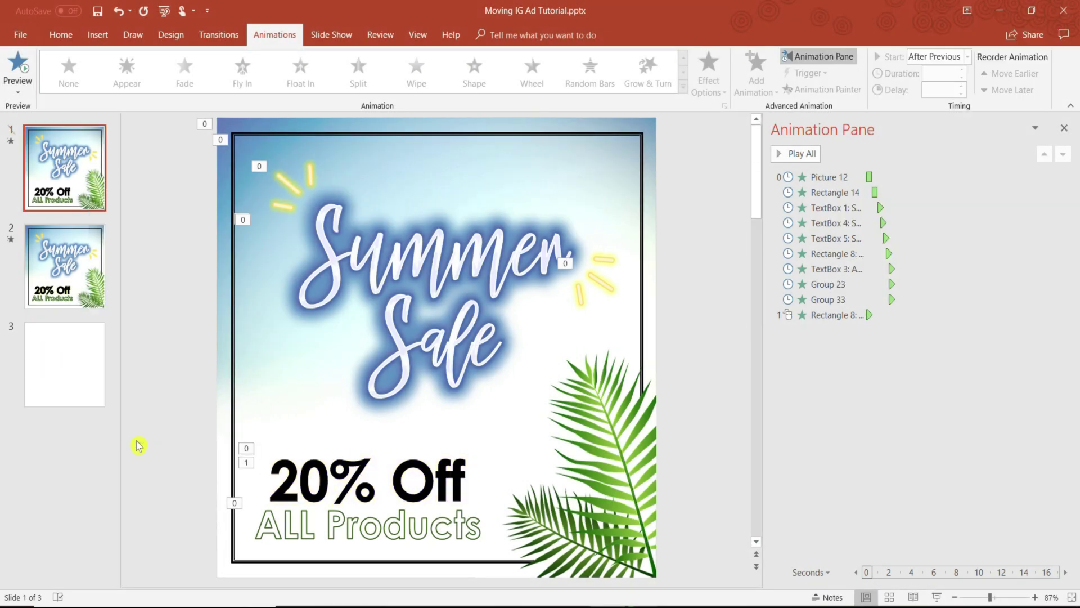
right_click(53, 360)
left_click(104, 352)
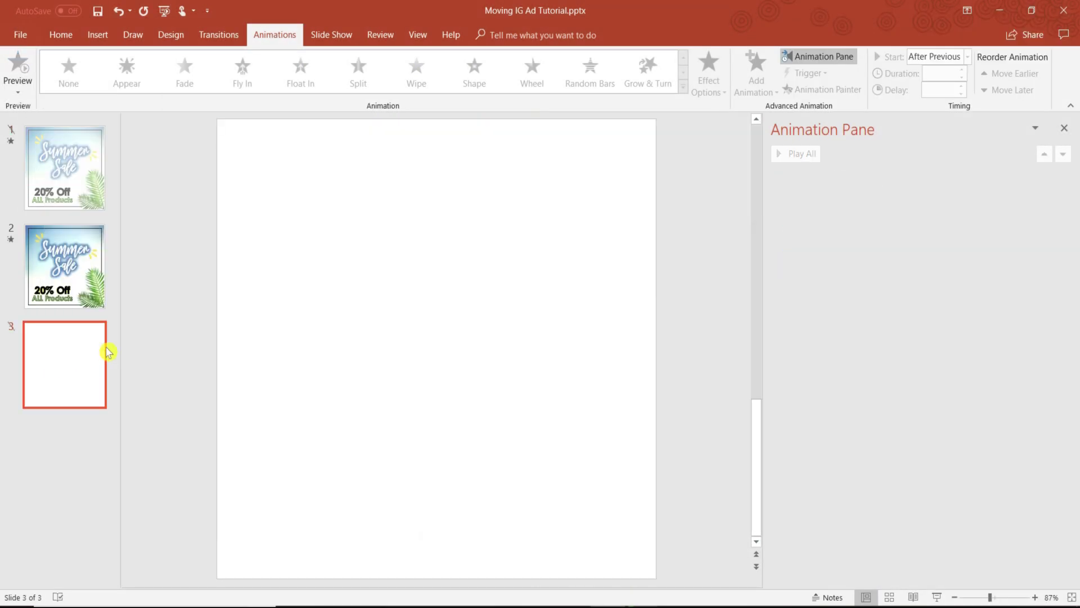
left_click(105, 284)
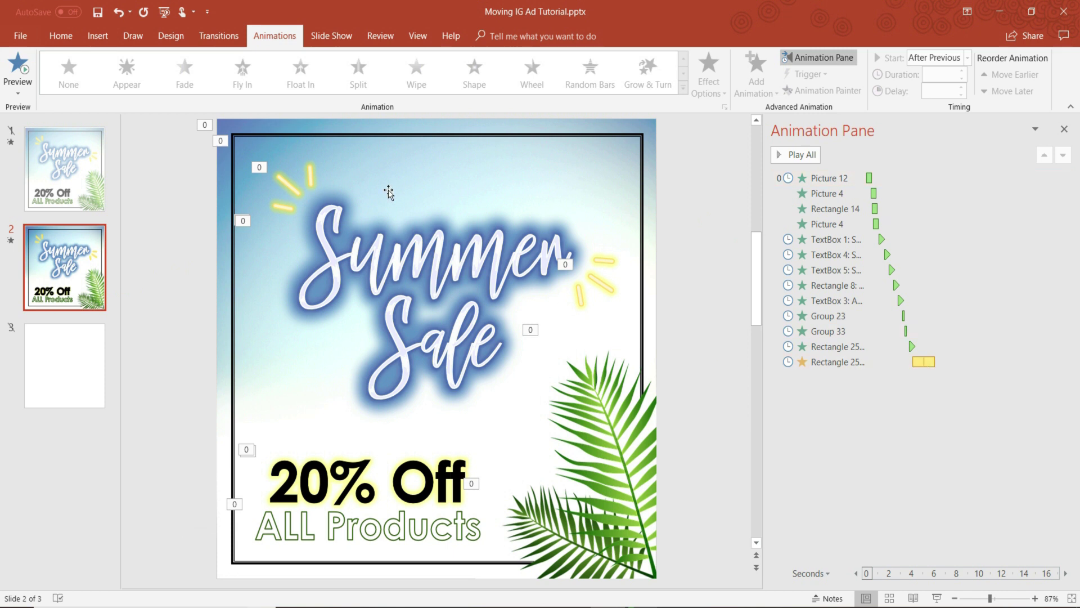
Open the Create a Video export settings and set 08.00 seconds per slide.
left_click(21, 36)
left_click(35, 240)
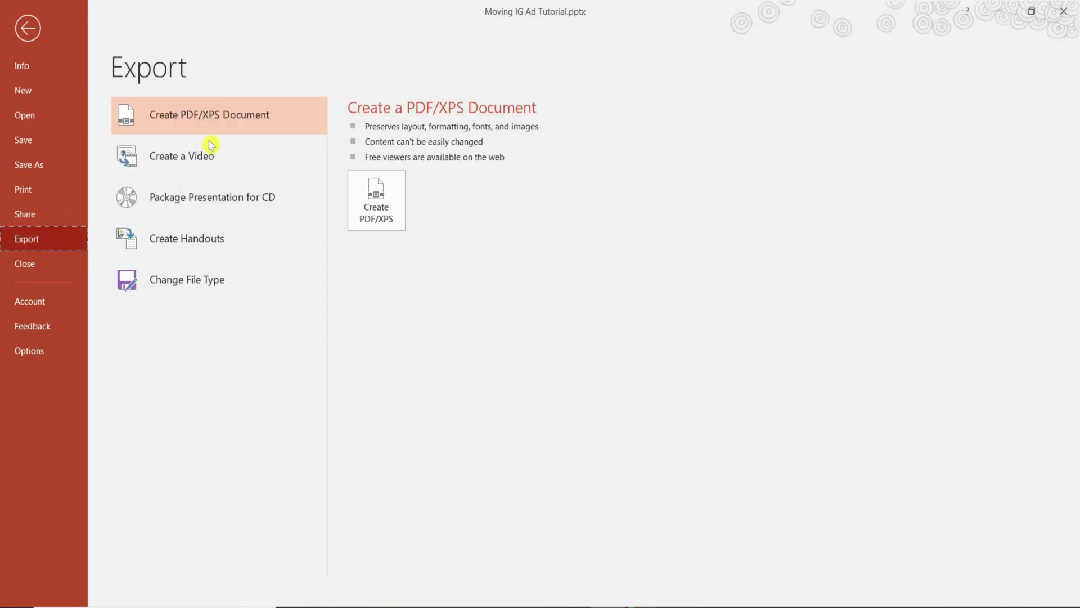
left_click(278, 153)
double_click(487, 280)
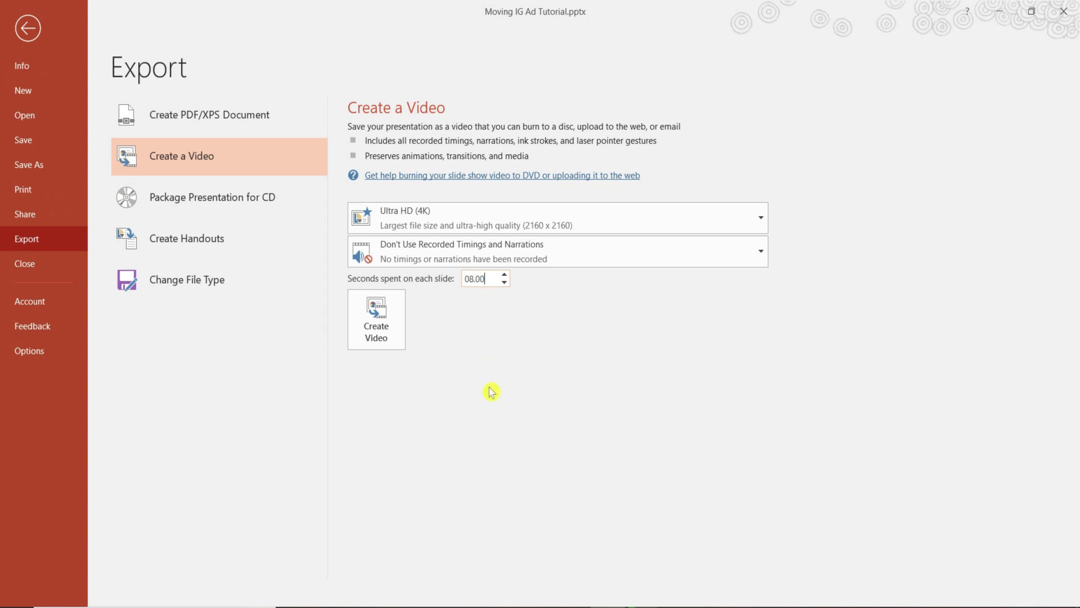
Save the video as Moving IG Ad Tutorial.mp4 and load it in Instagram's trim editor.
left_click(403, 329)
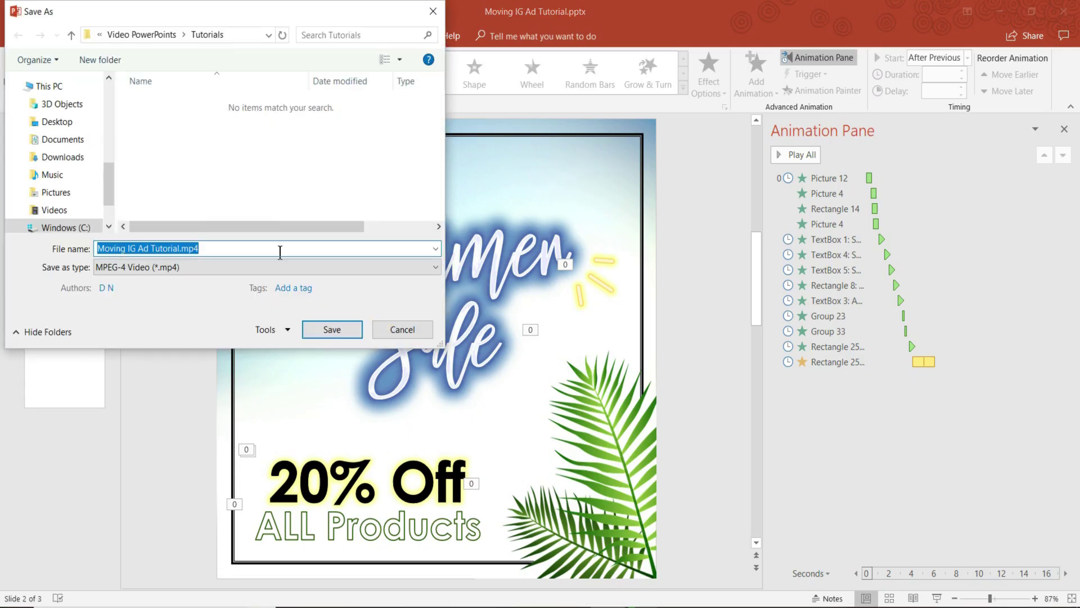
left_click(343, 331)
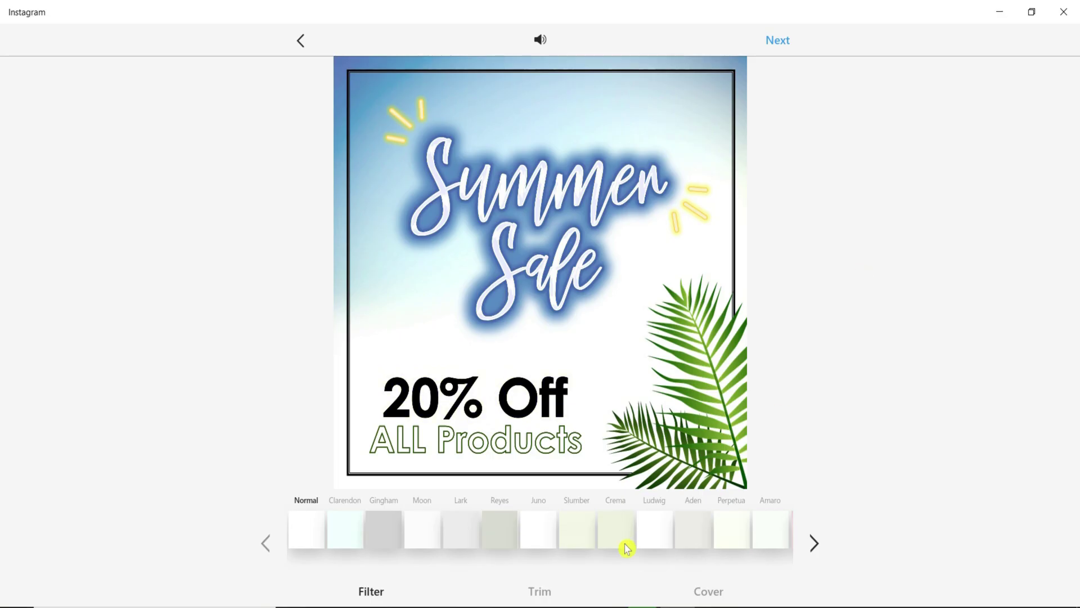
left_click(532, 584)
left_click(319, 540)
Pull the clip's end trim handle back to about the 0:07 mark.
left_click_drag(722, 533, 626, 547)
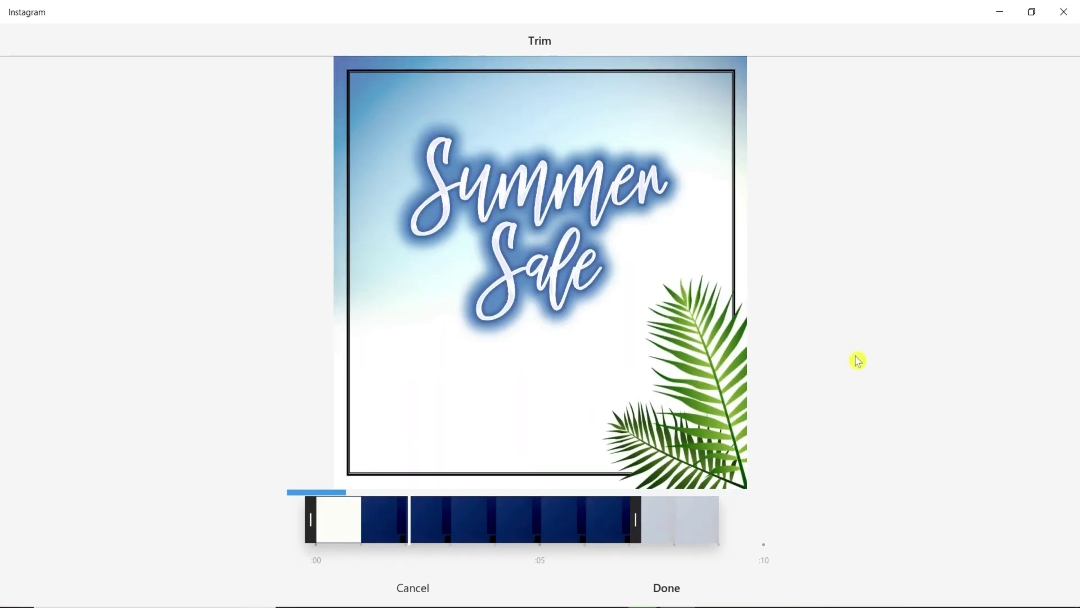